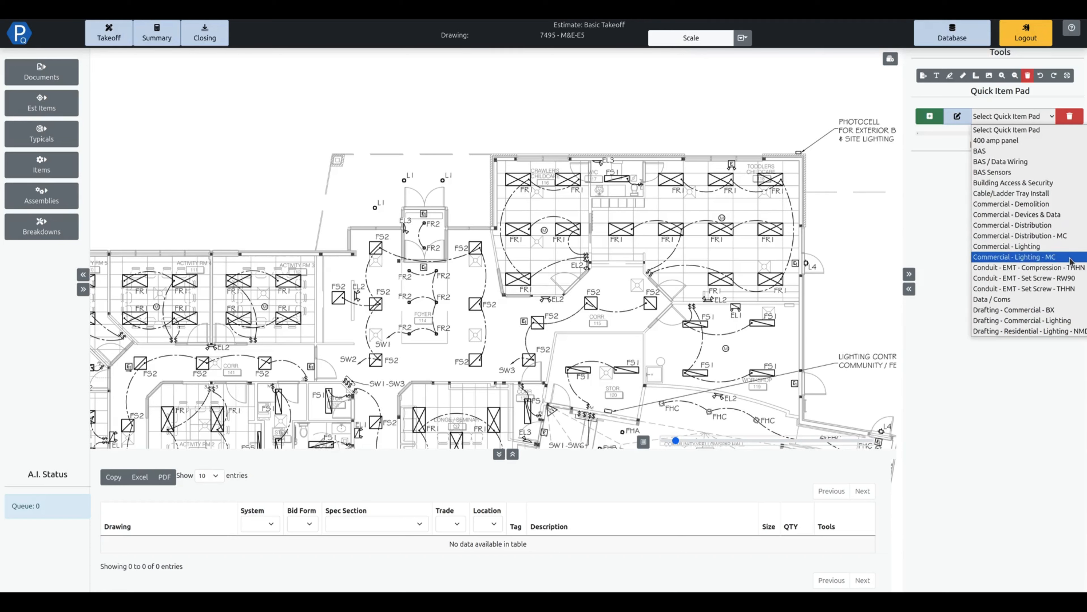
Load the Commercial - Lighting - MC item pad and set up its recessed LED panel fixture with tag FR1 and drop length 8.
click(1047, 261)
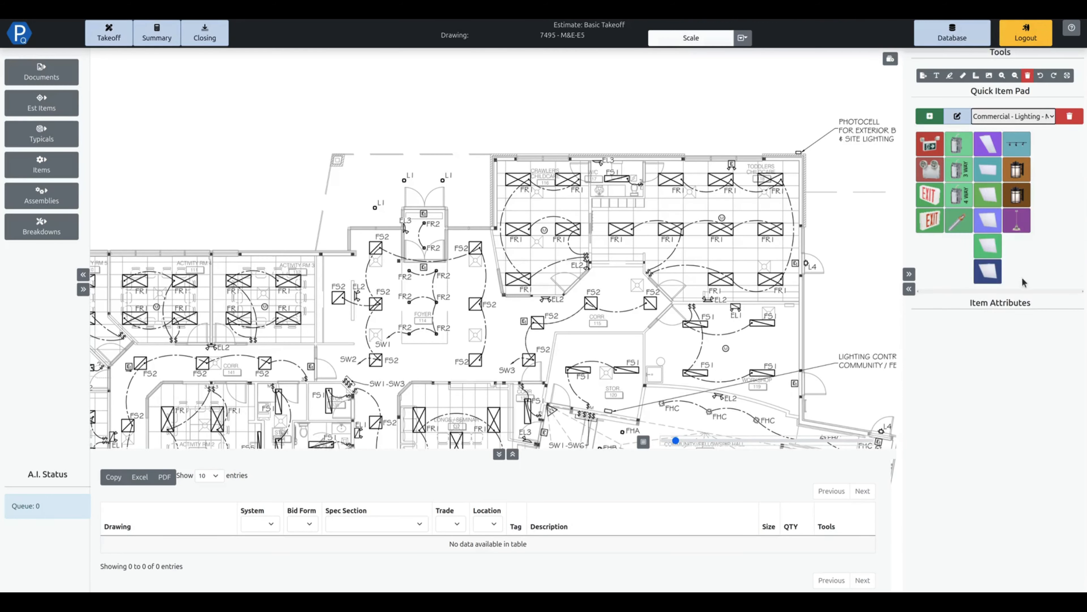
scroll(787, 223, up, 5)
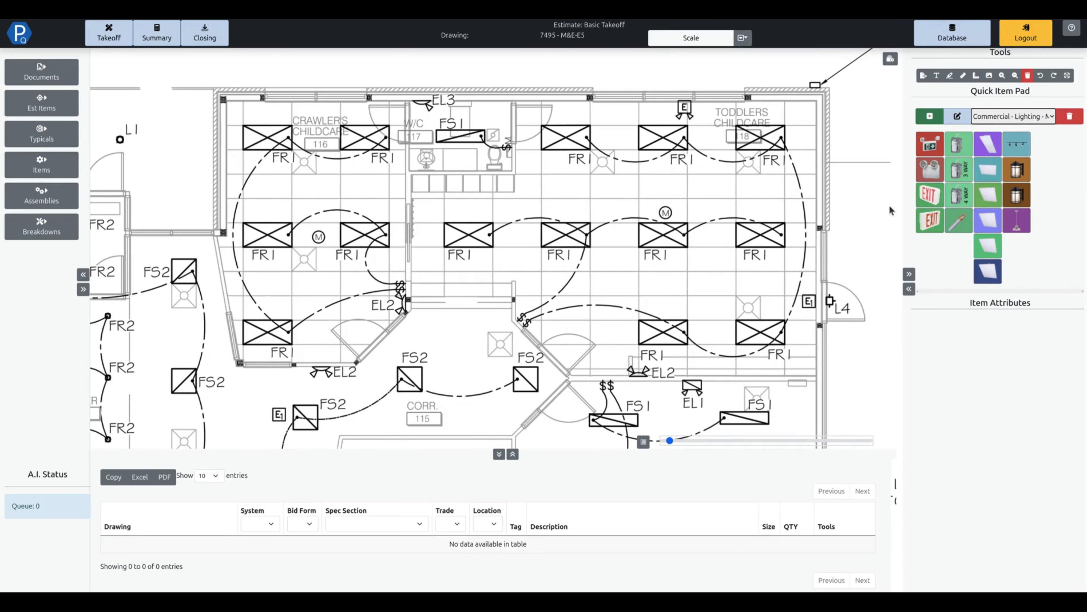
click(984, 201)
click(975, 327)
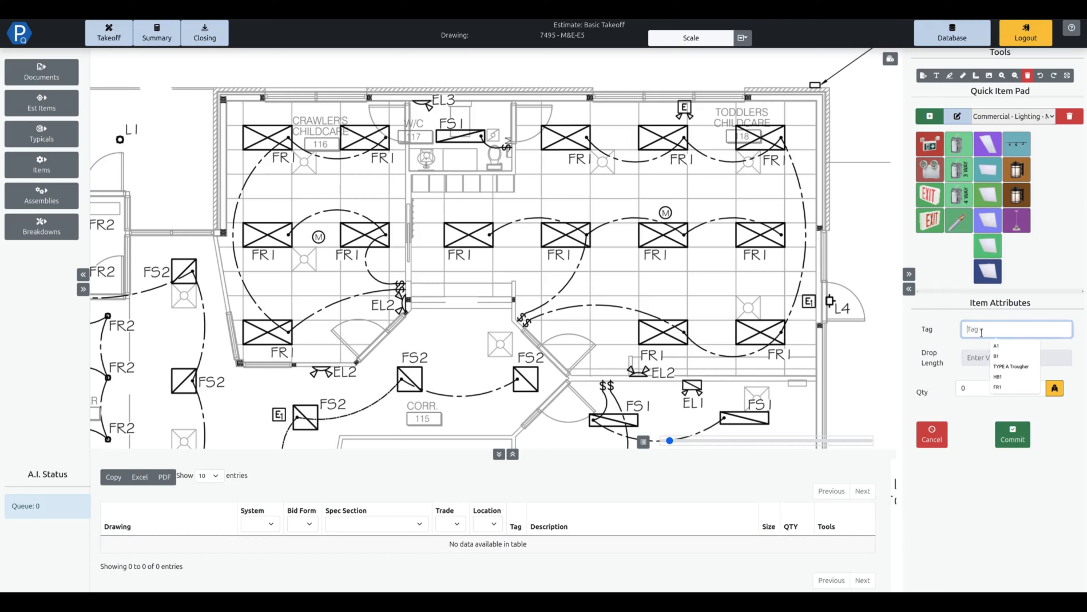
text(FR1)
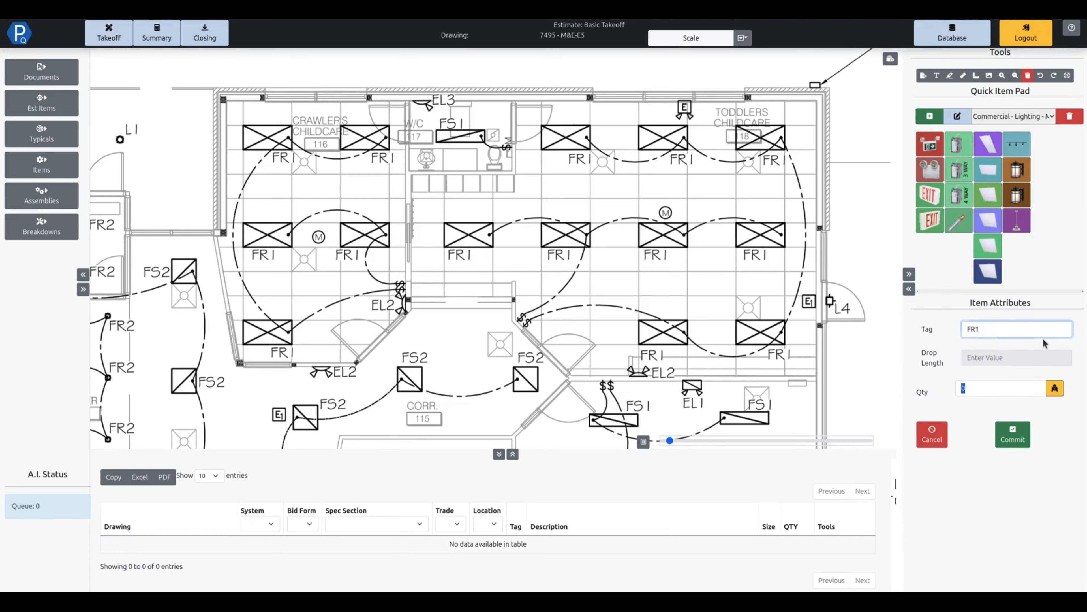
key(Tab)
click(989, 357)
text(8)
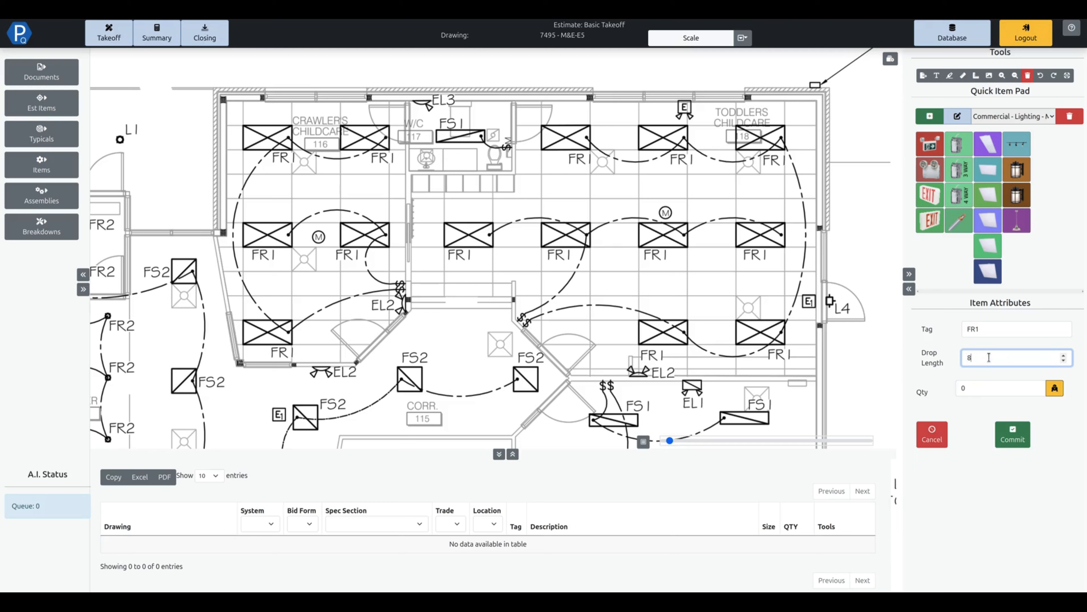
Mark the four upper FR1 fixtures at the east end of Toddlers Childcare room 118 and commit the takeoff.
drag(733, 220, 794, 255)
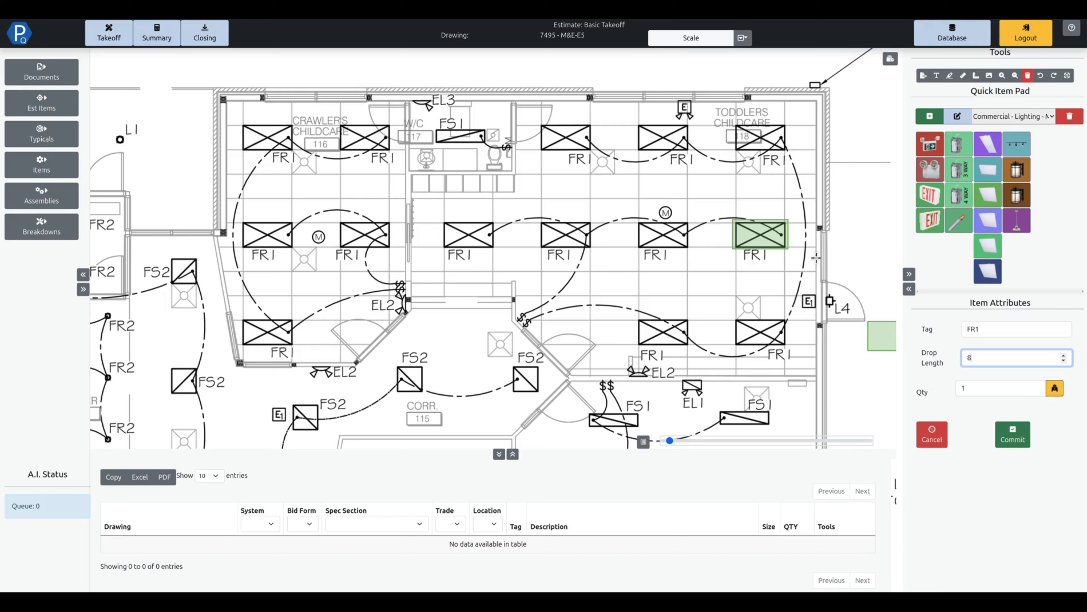
click(736, 122)
click(633, 122)
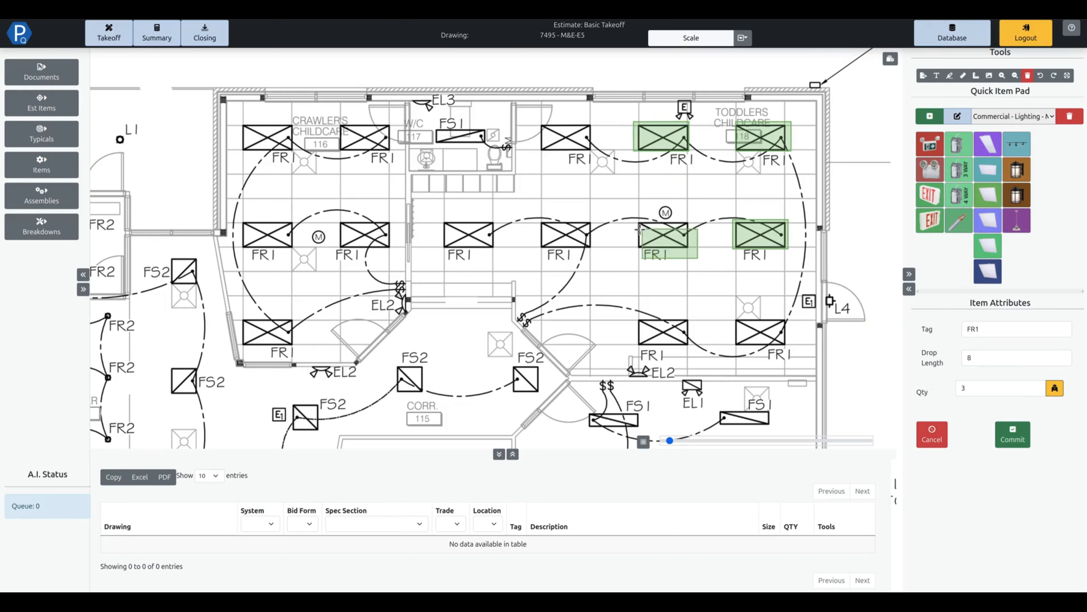
click(638, 220)
click(1014, 442)
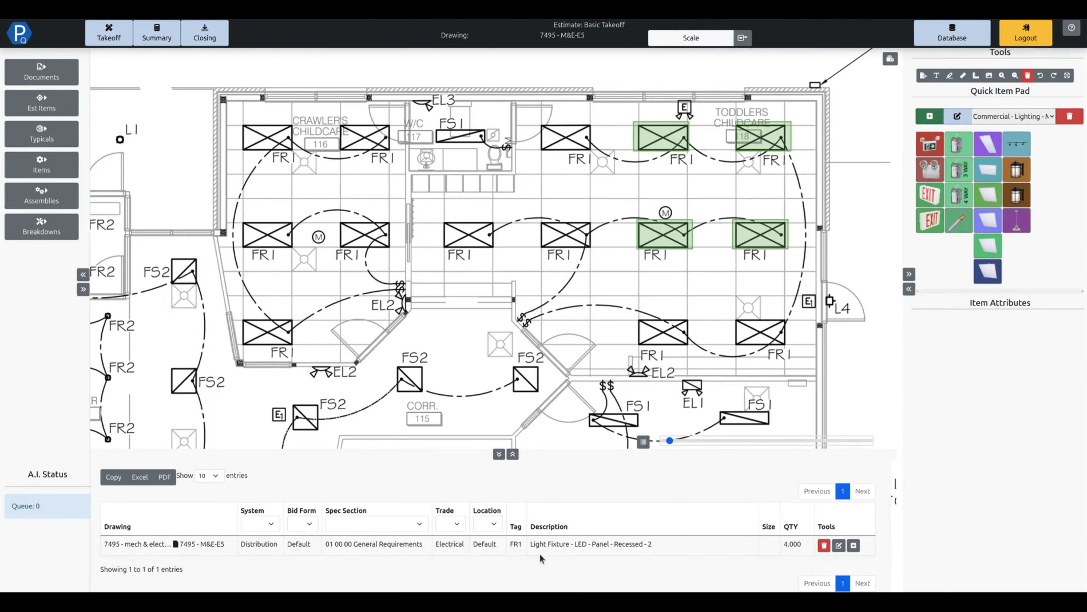
Review the recessed LED panel fixture's description and unit labor in the estimate summary.
click(167, 39)
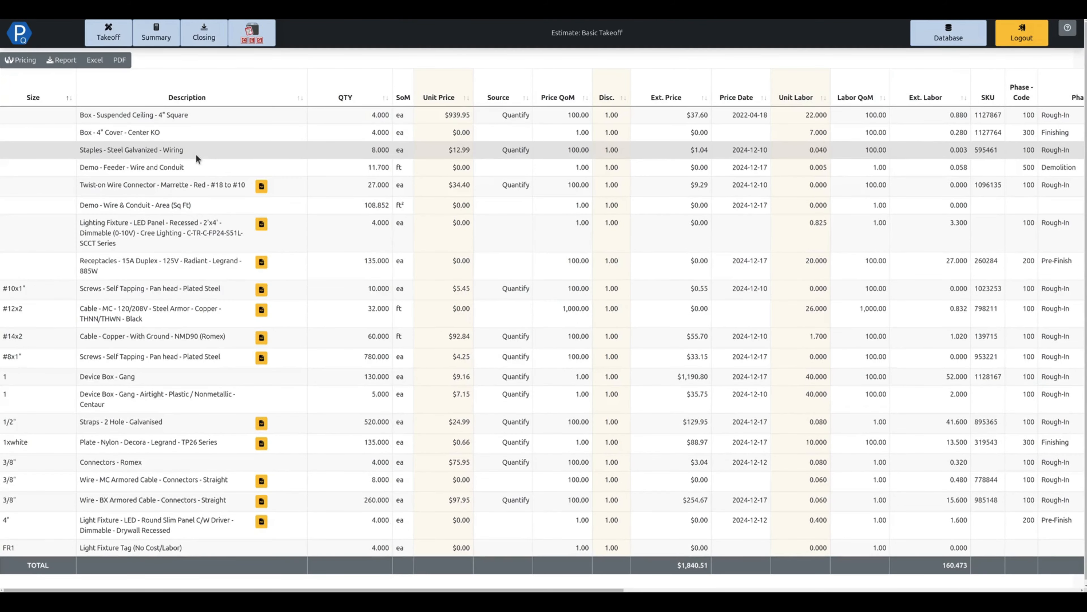
drag(79, 225, 160, 251)
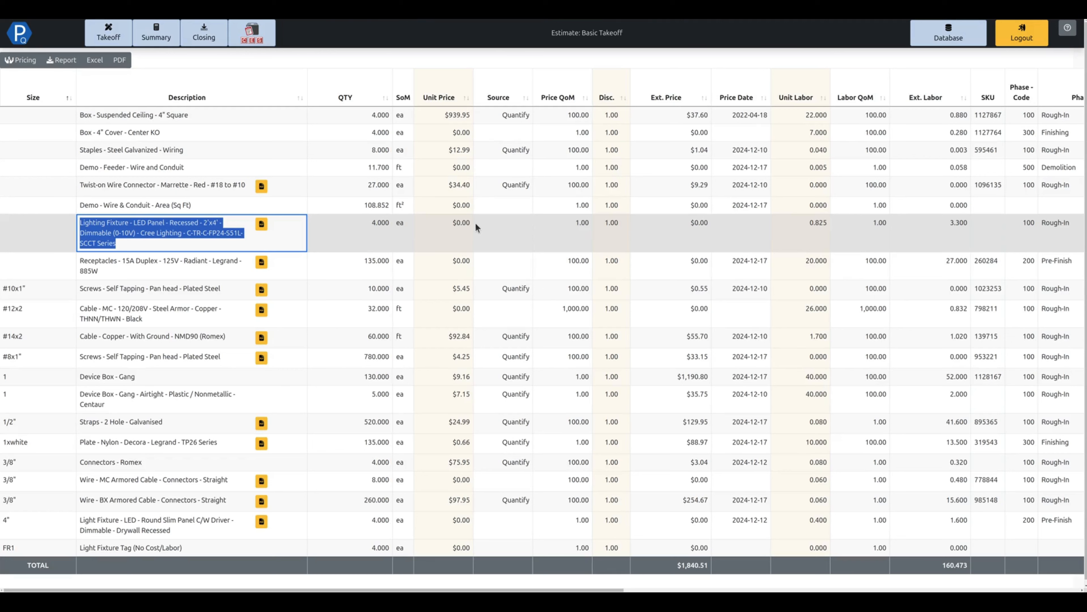
click(818, 225)
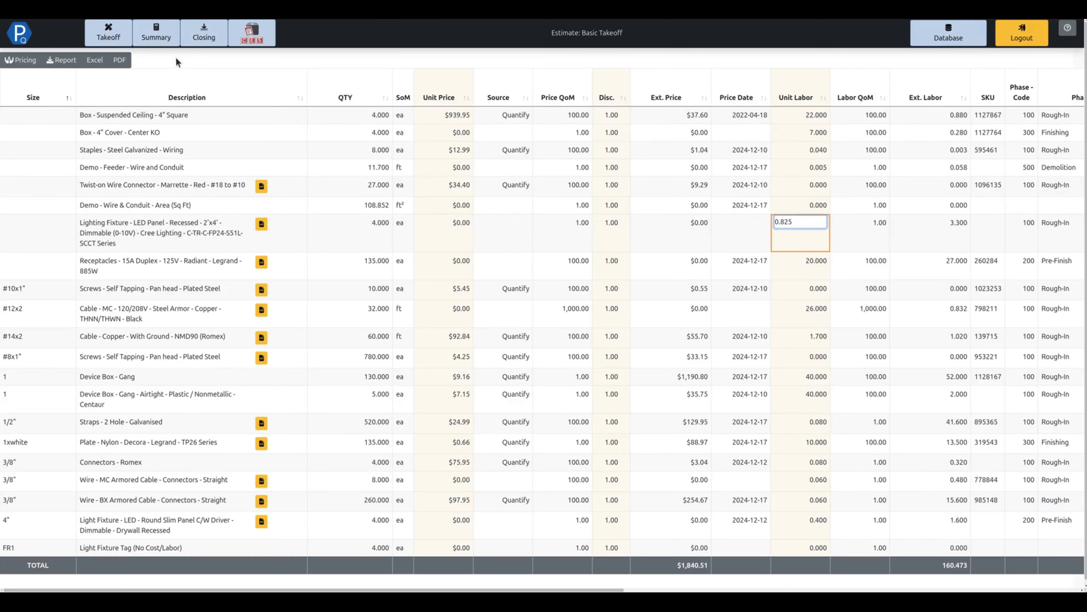
Return to the takeoff and reopen drawing 7495 - M&E-E5 at the FS1 fixtures in Workshop 119.
click(119, 42)
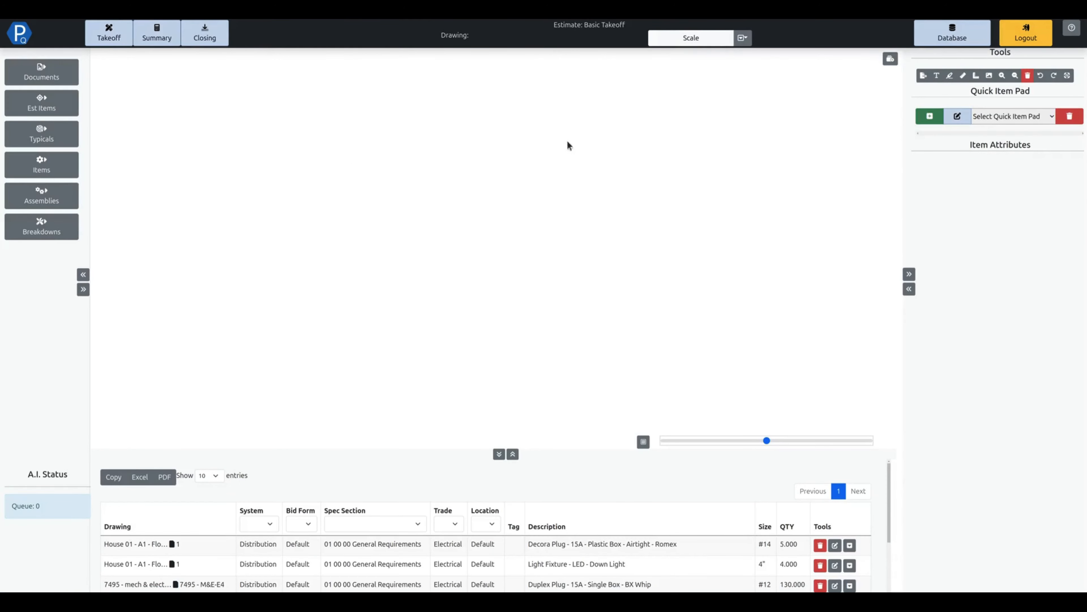
click(70, 75)
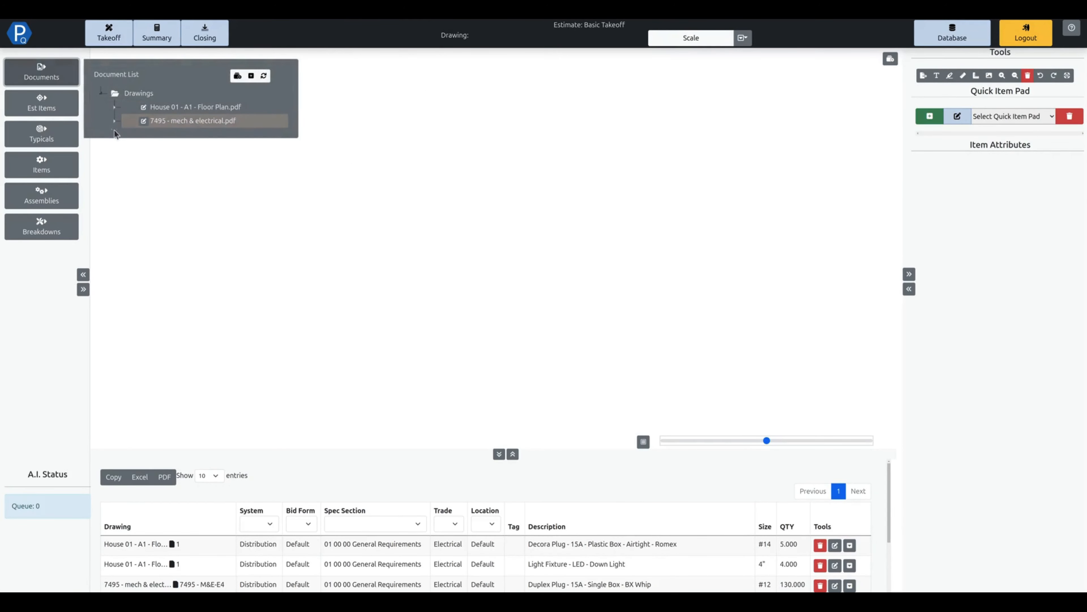
double_click(122, 122)
click(195, 258)
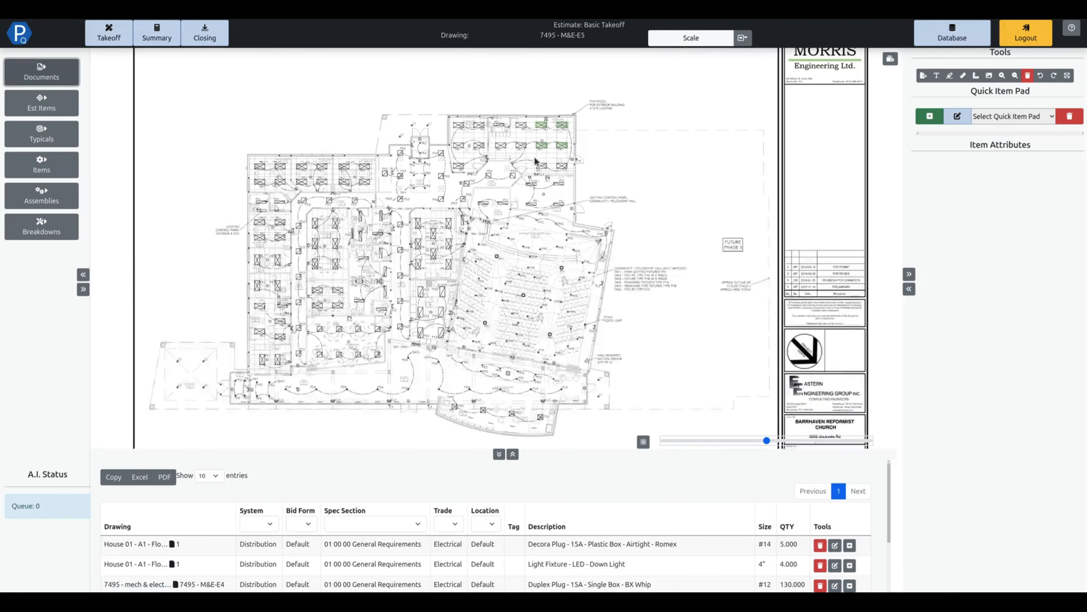
scroll(563, 167, up, 1)
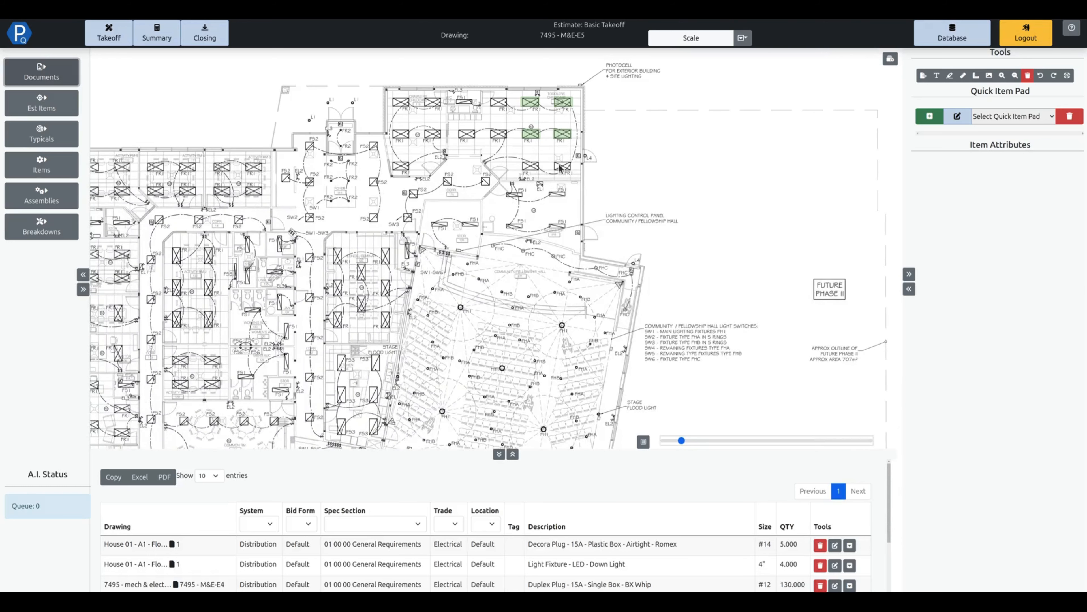
scroll(560, 172, up, 5)
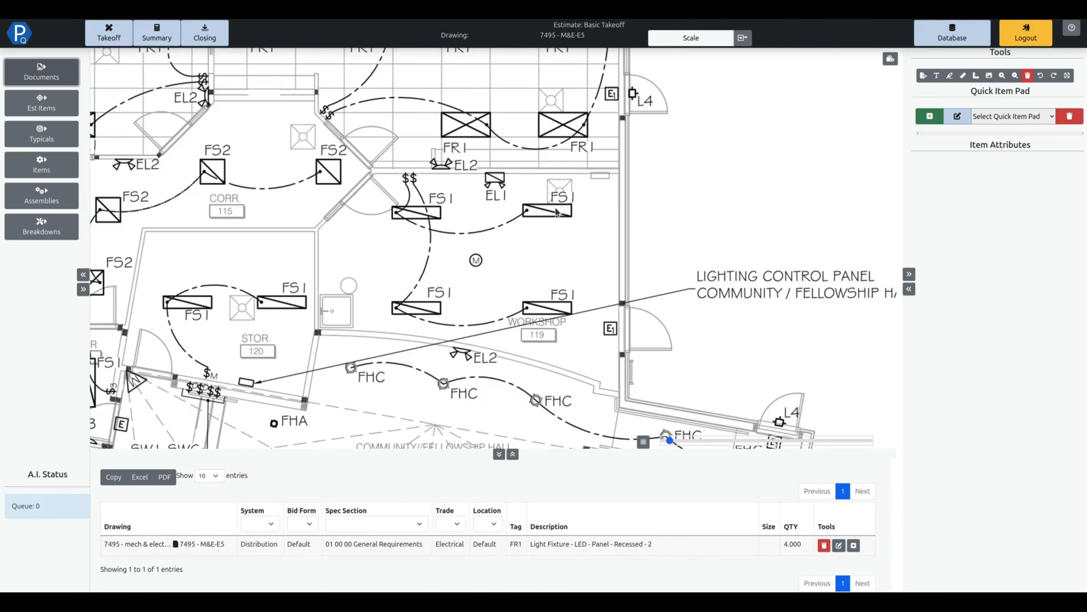
Delete the existing FS1 typical from the Lighting folder of the estimate typicals.
click(65, 145)
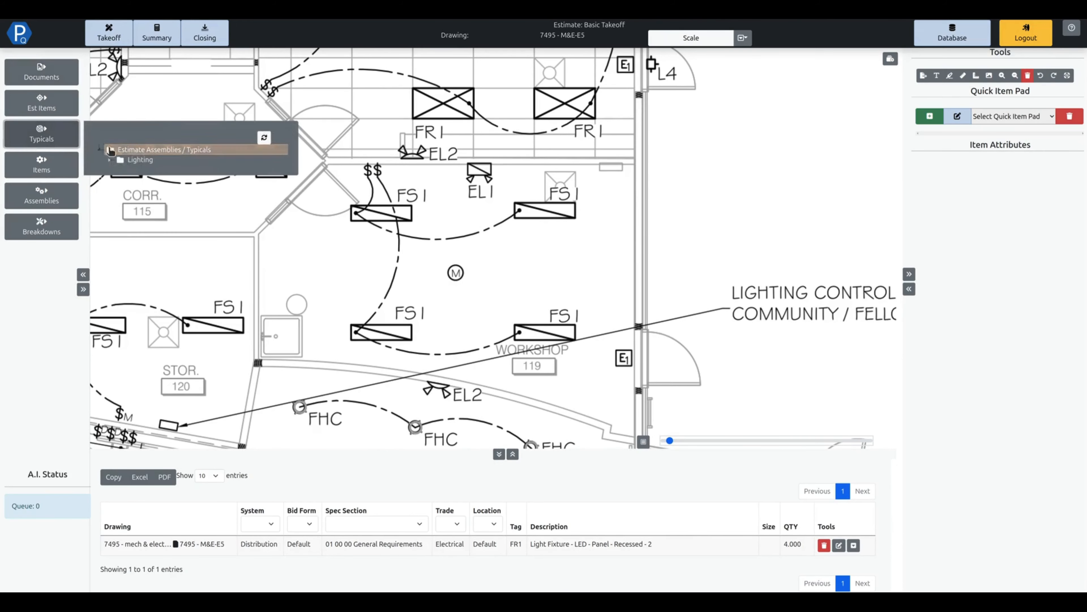
click(109, 162)
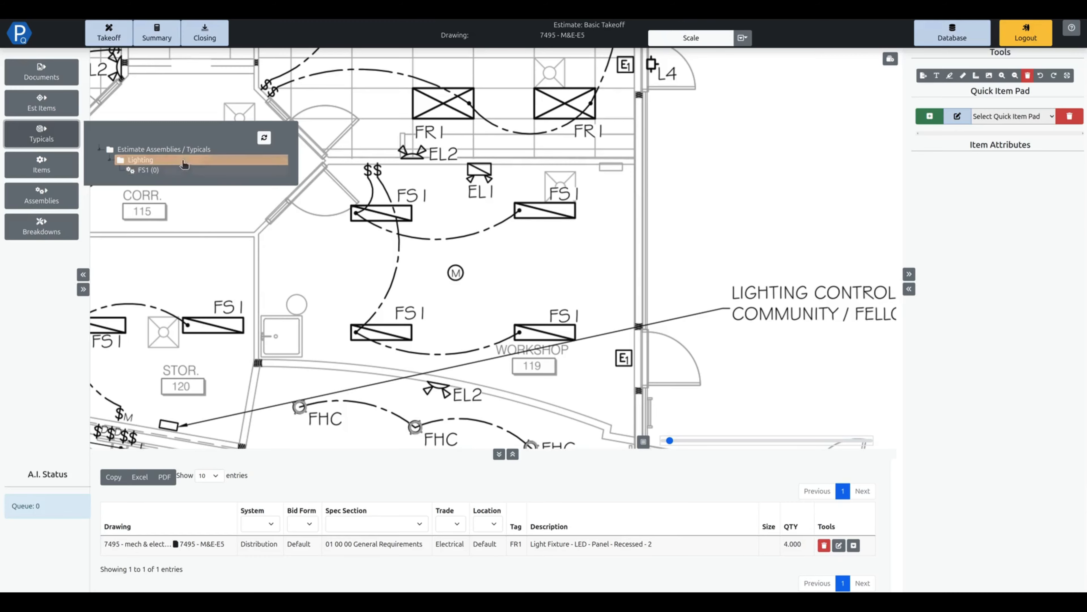
right_click(145, 170)
click(158, 234)
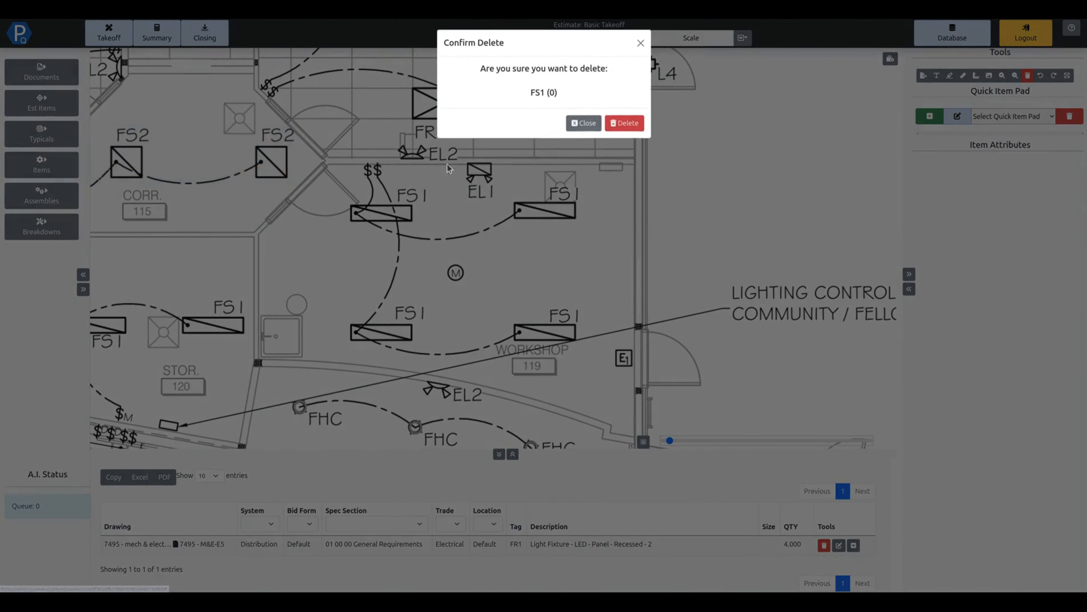
click(616, 129)
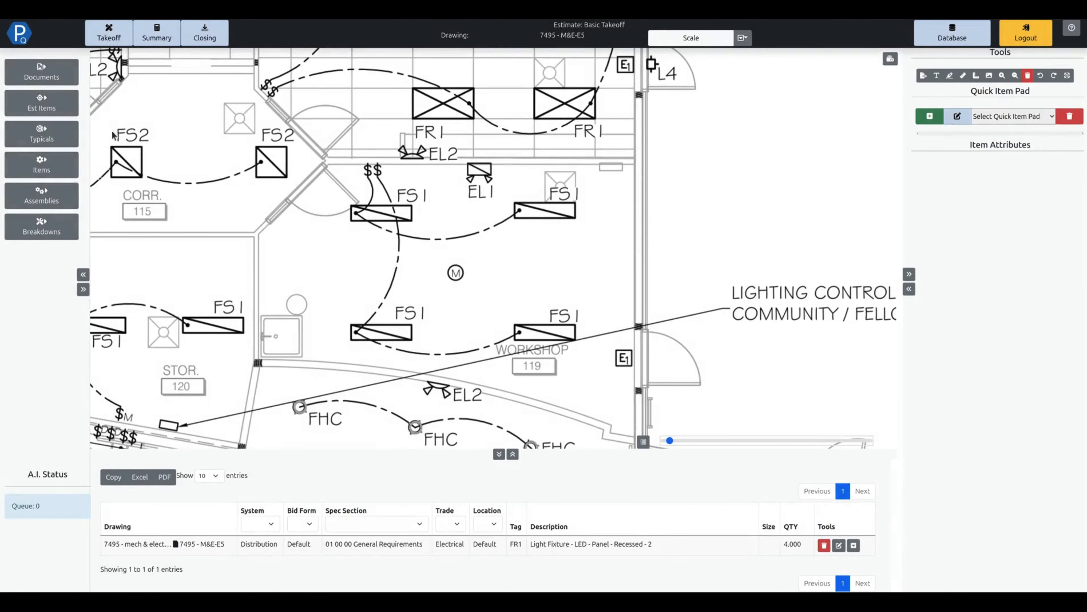
Create a typical named FS1 in the Lighting folder with unit ea, the Rect takeoff tool and a green takeoff color.
click(71, 137)
click(144, 162)
right_click(143, 165)
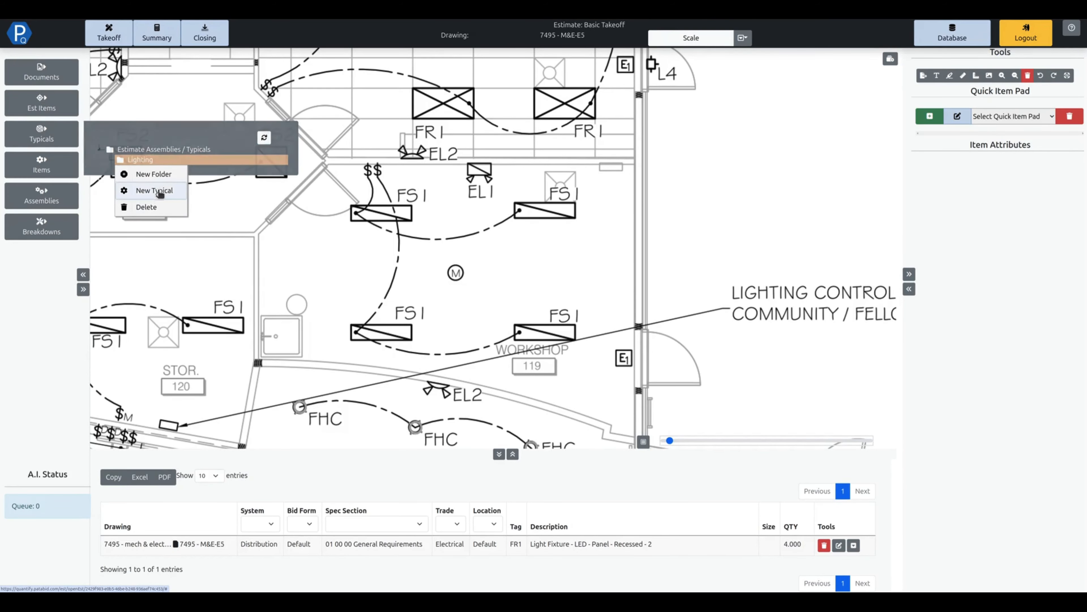
click(170, 189)
click(511, 72)
text(FS1)
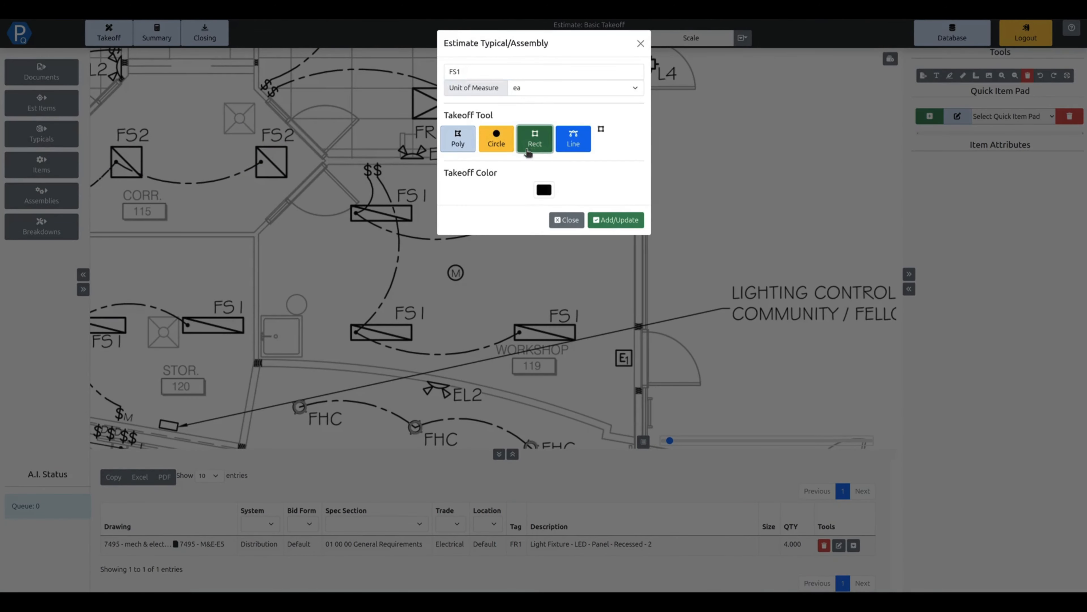
click(547, 192)
click(621, 218)
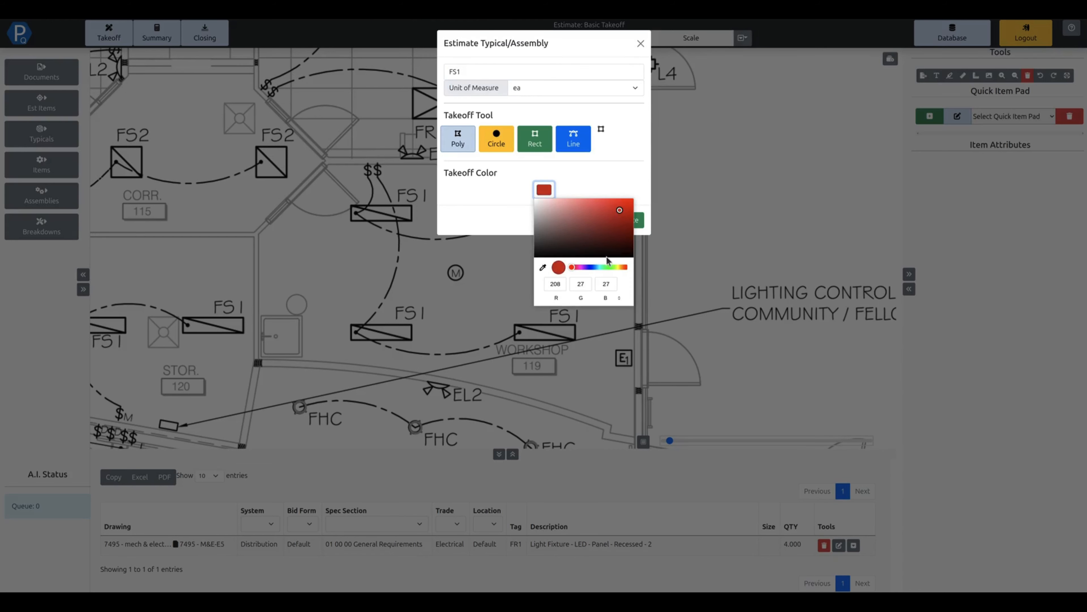
click(609, 267)
click(623, 189)
click(623, 218)
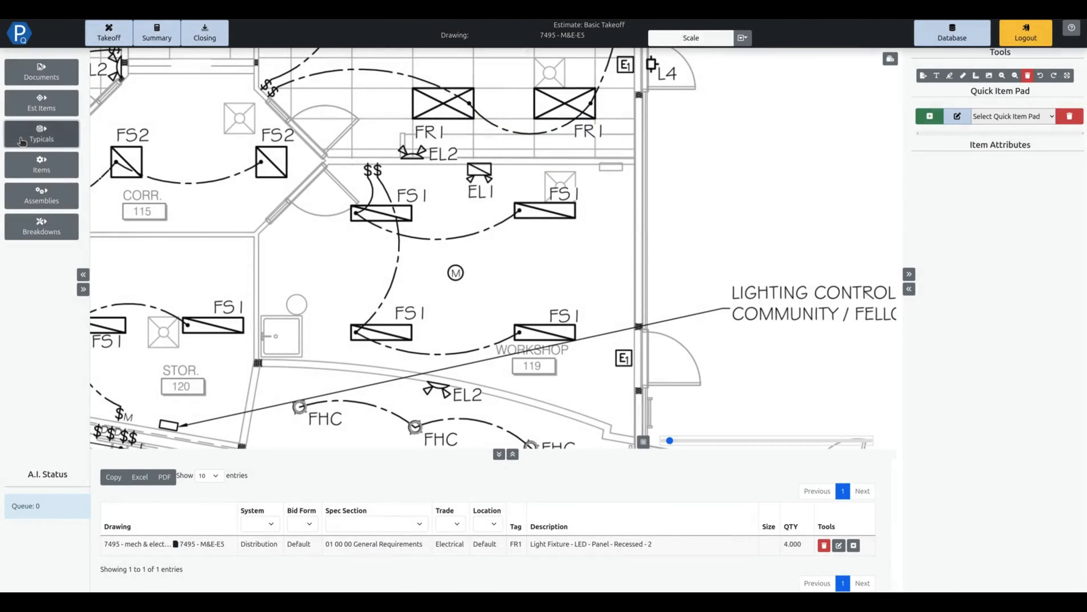
Open the new FS1 typical in the Lighting folder for editing.
click(22, 142)
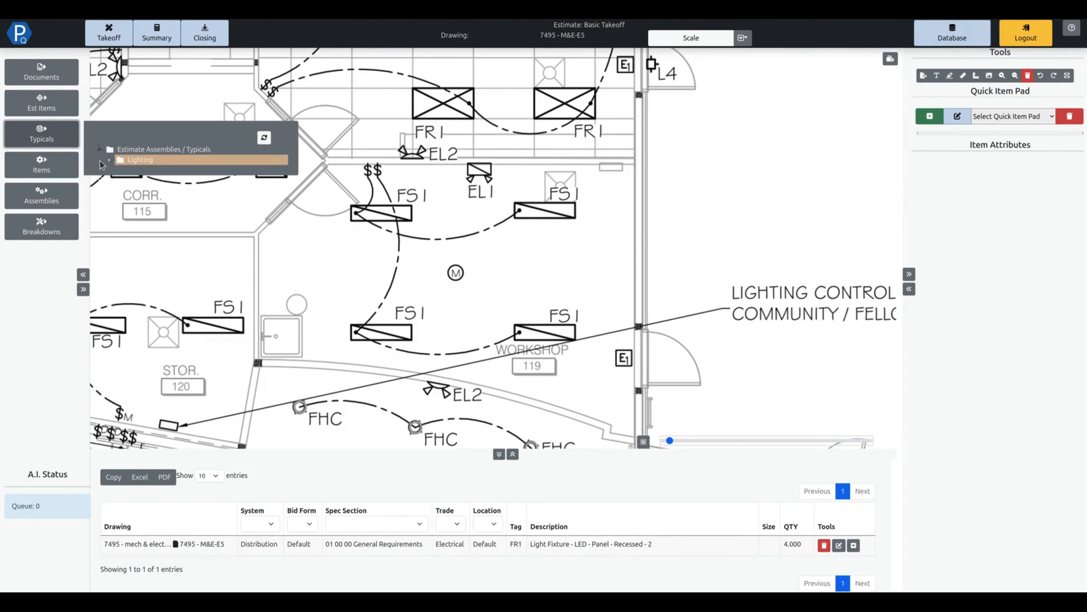
right_click(152, 169)
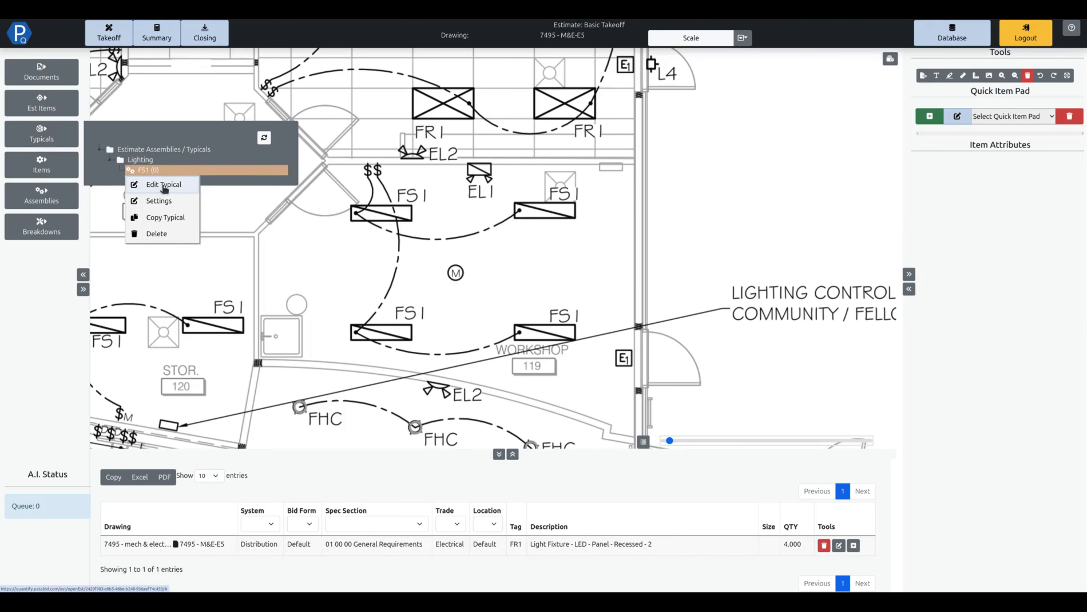
click(162, 185)
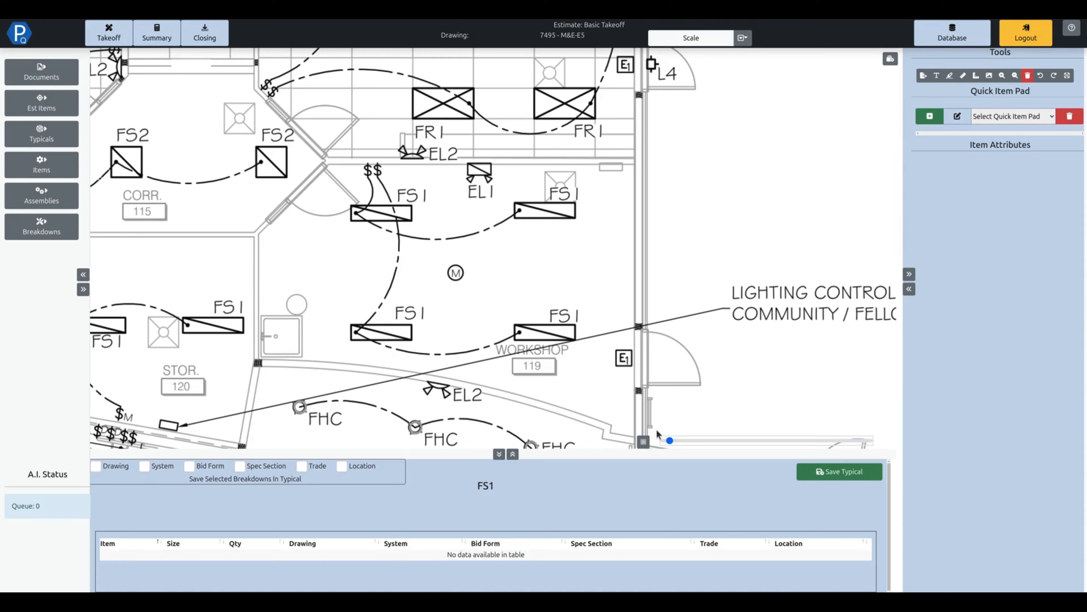
Search the item database for "no cost" and select Light Fixture Tag (No Cost/Labor) for the FS1 typical.
click(59, 140)
click(41, 167)
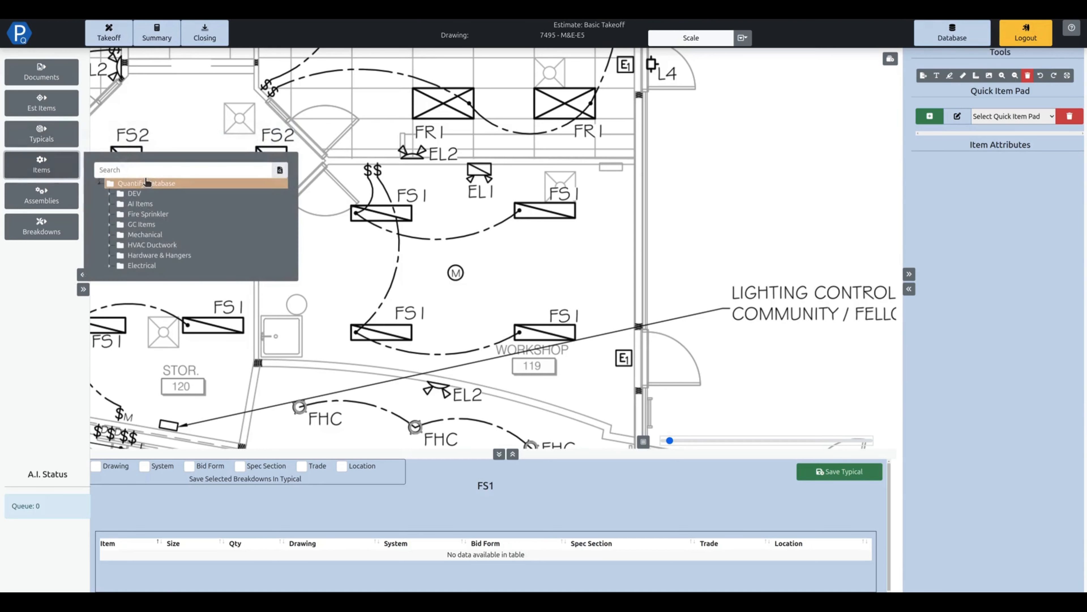
click(146, 171)
text(no cos)
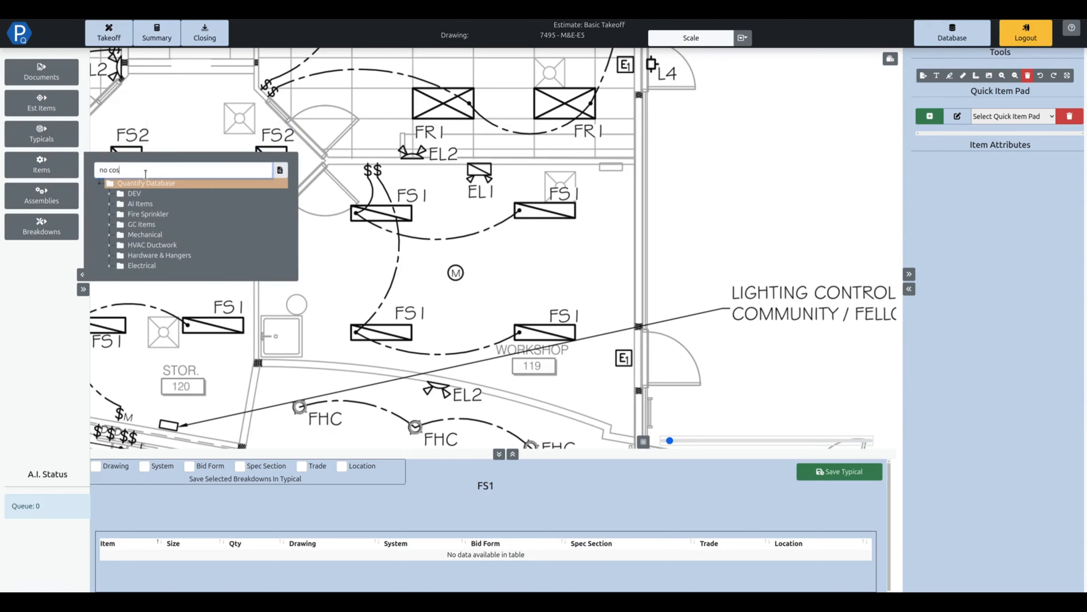
text(t)
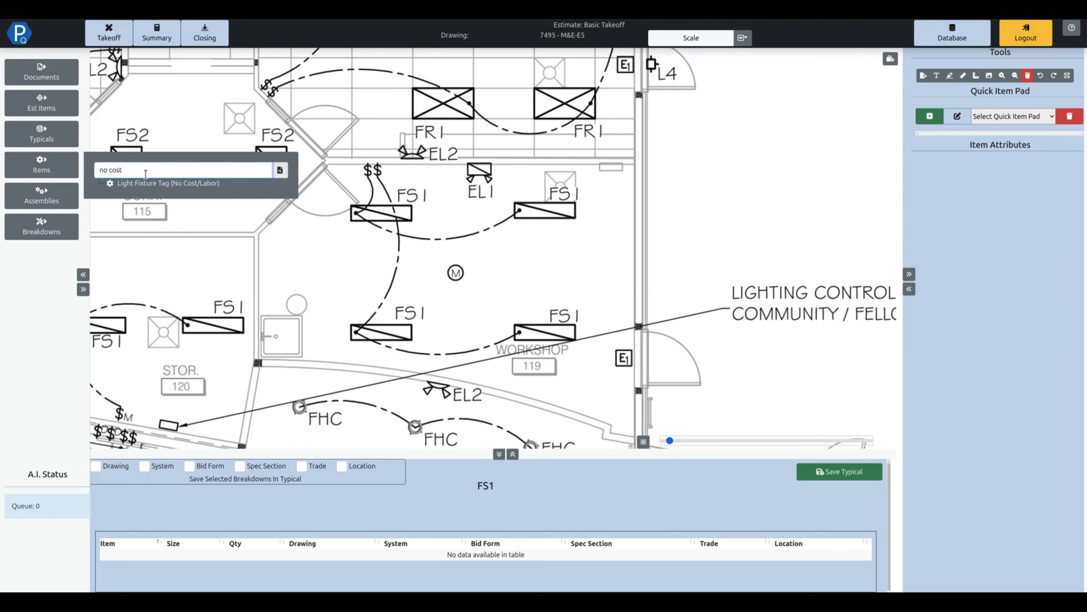
click(158, 184)
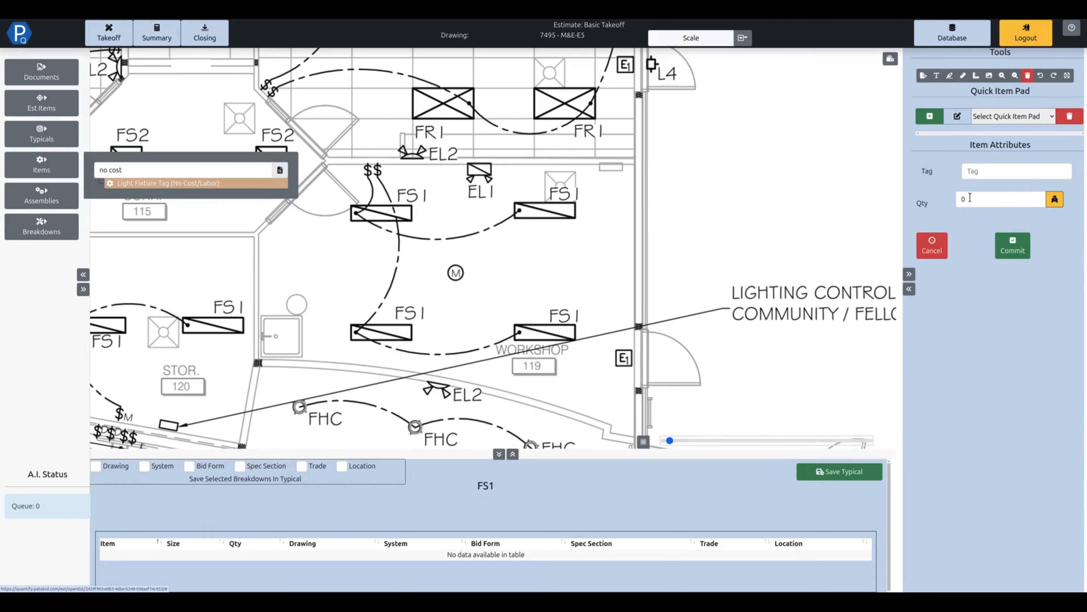
Add the light fixture tag to the FS1 typical with tag =[assembly name] and quantity 1, and save the typical.
click(984, 172)
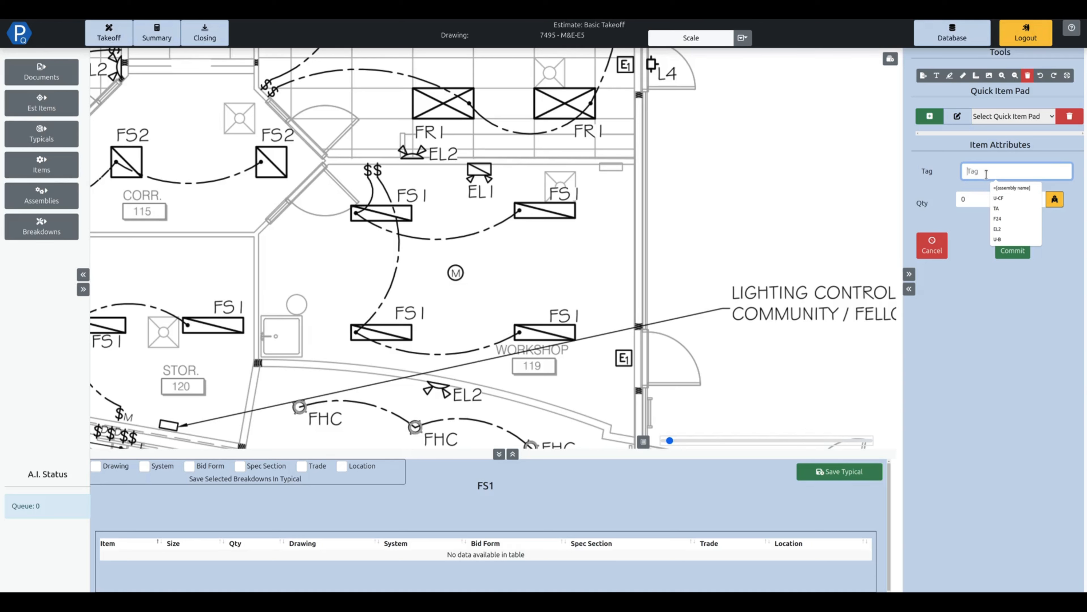
click(1016, 189)
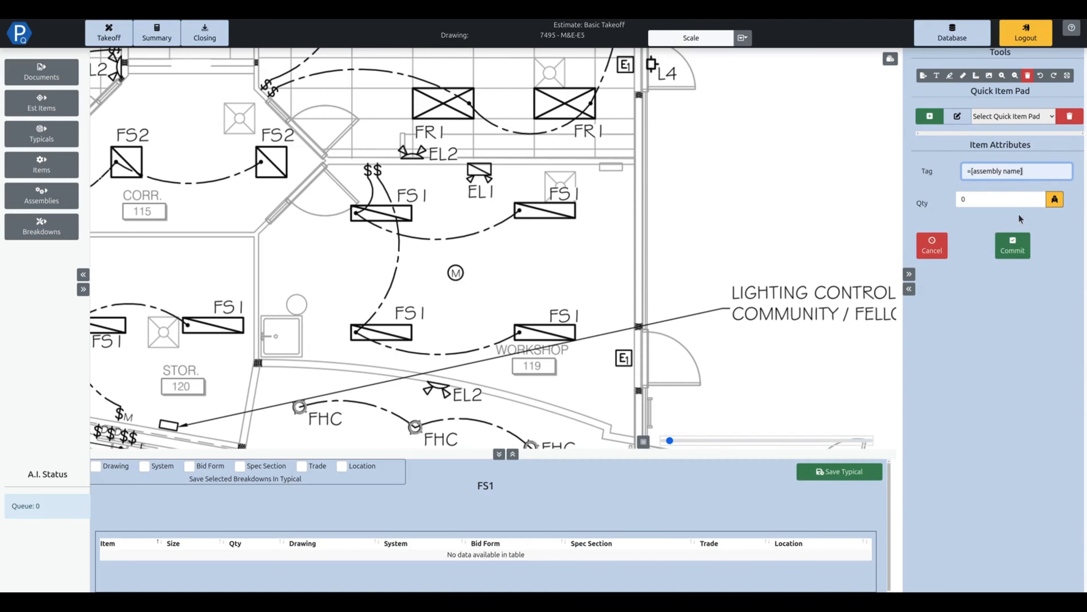
click(985, 200)
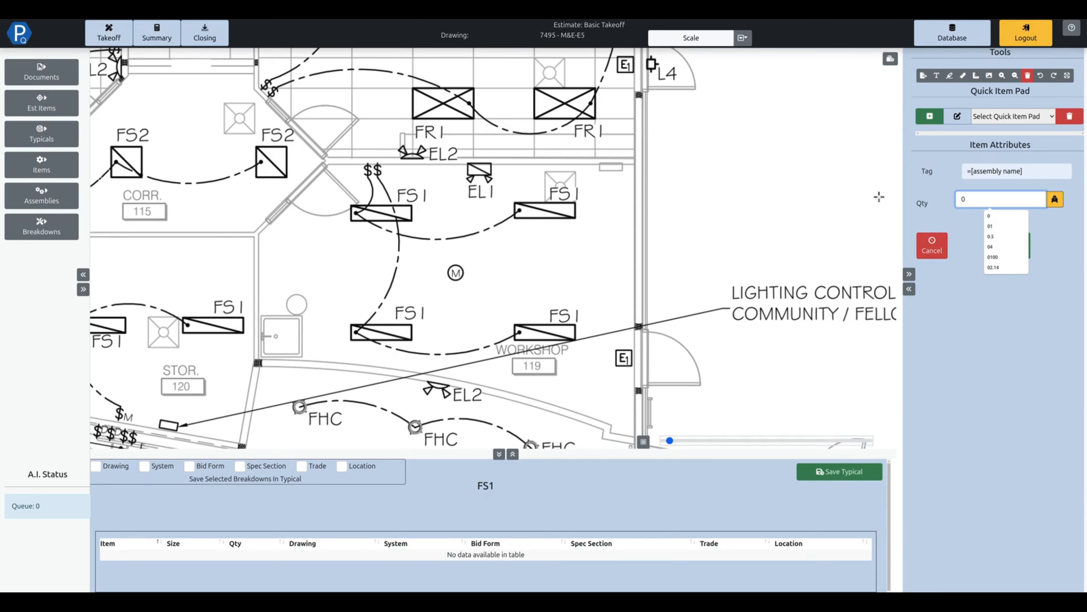
text(1)
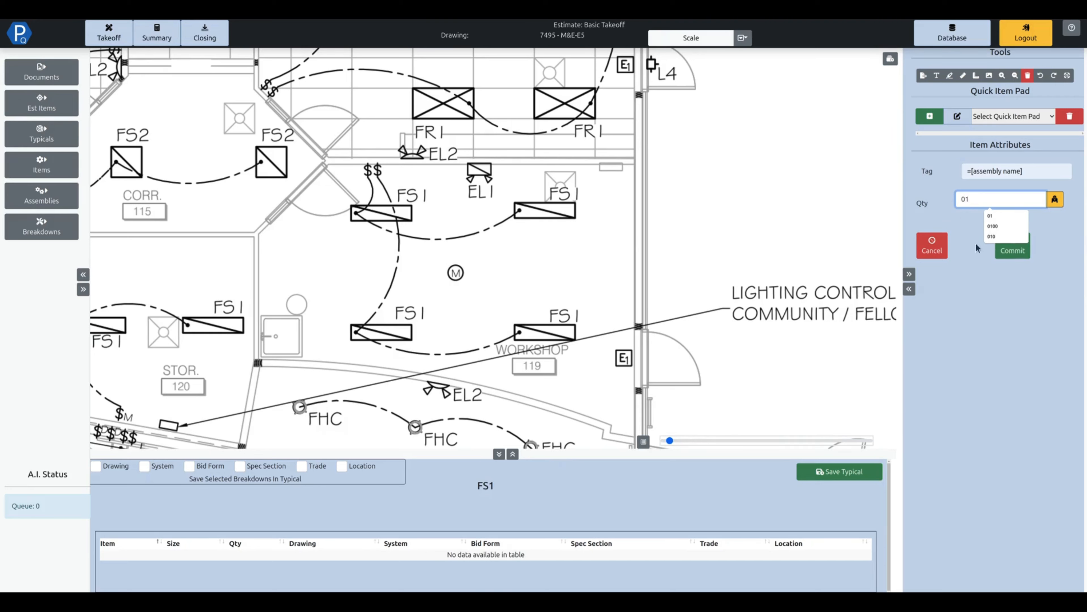
click(1006, 254)
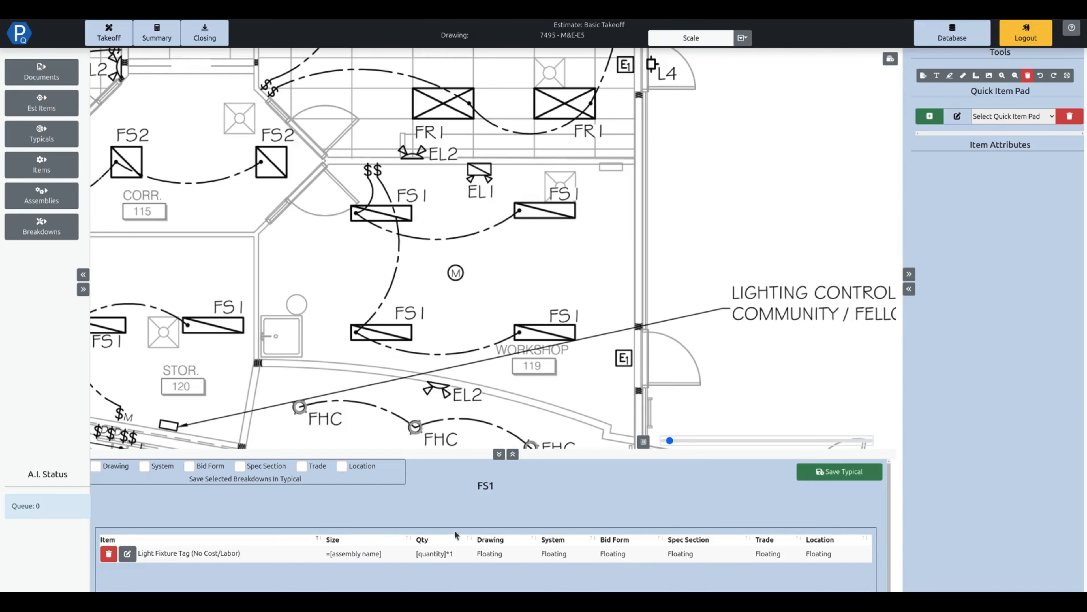
click(824, 473)
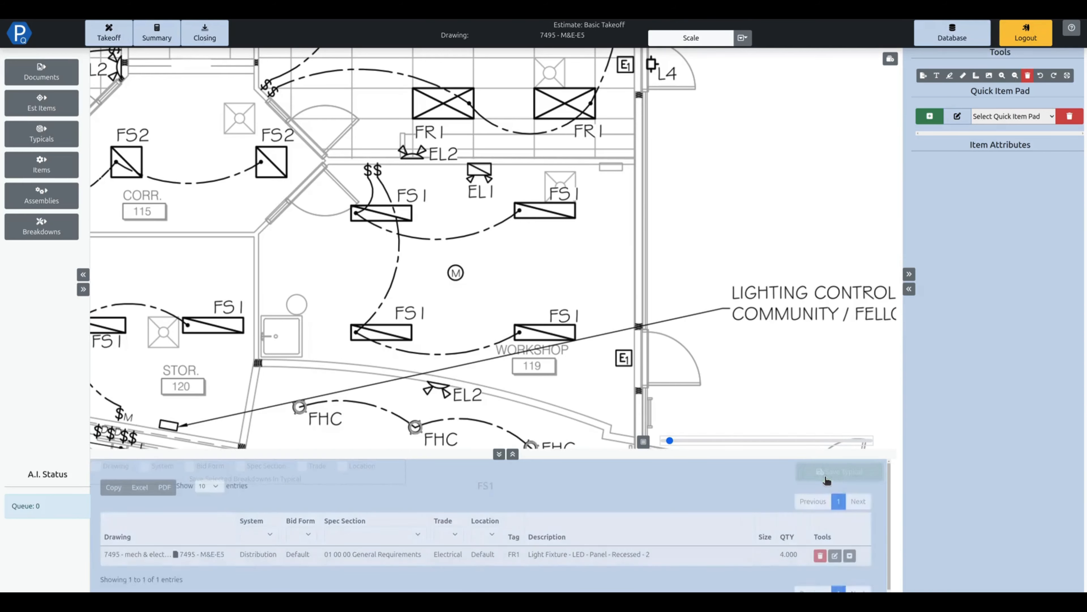
Take off the lower-right FS1 fixture in Workshop 119 with the FS1 typical and commit it.
click(43, 135)
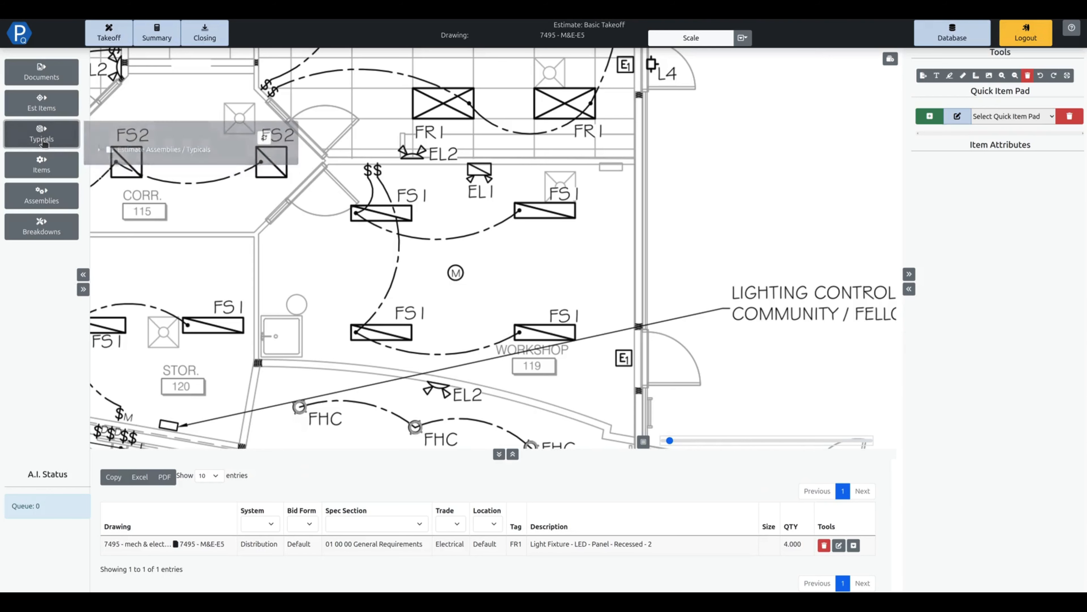
click(167, 172)
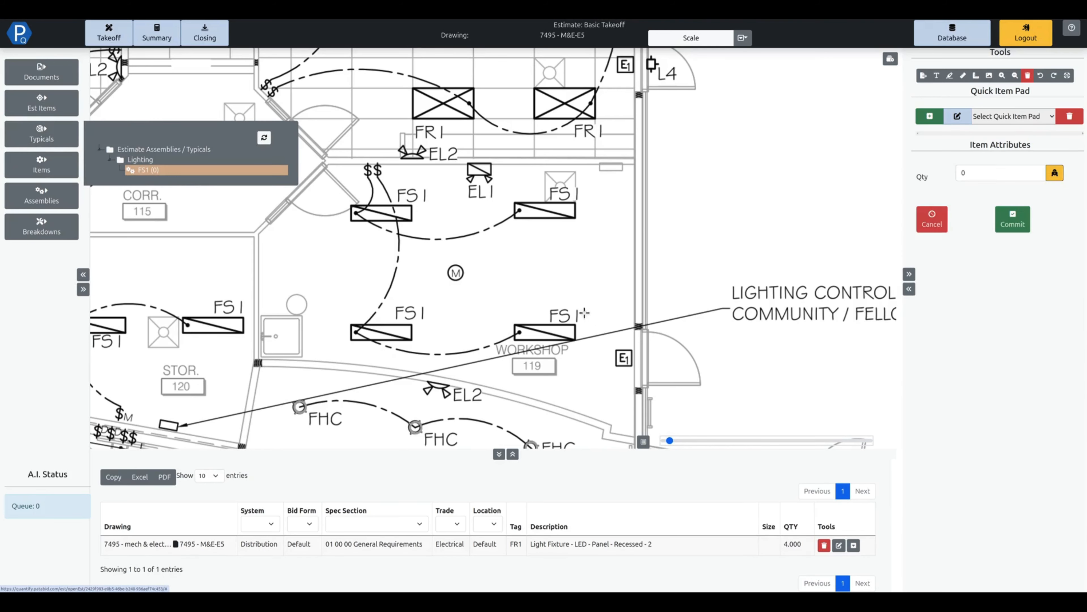
drag(513, 307, 578, 344)
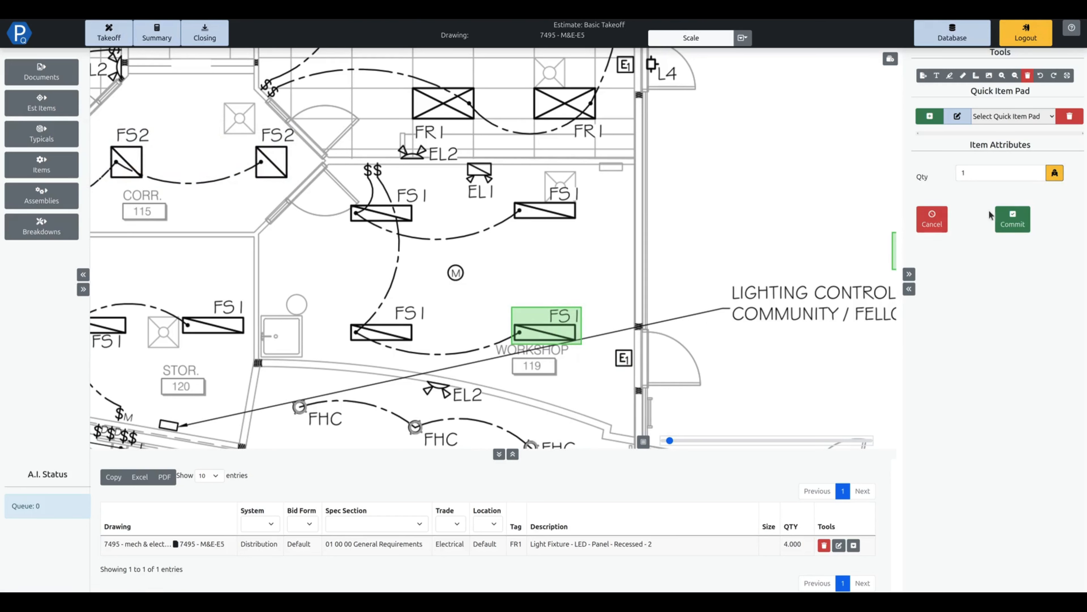
click(1013, 219)
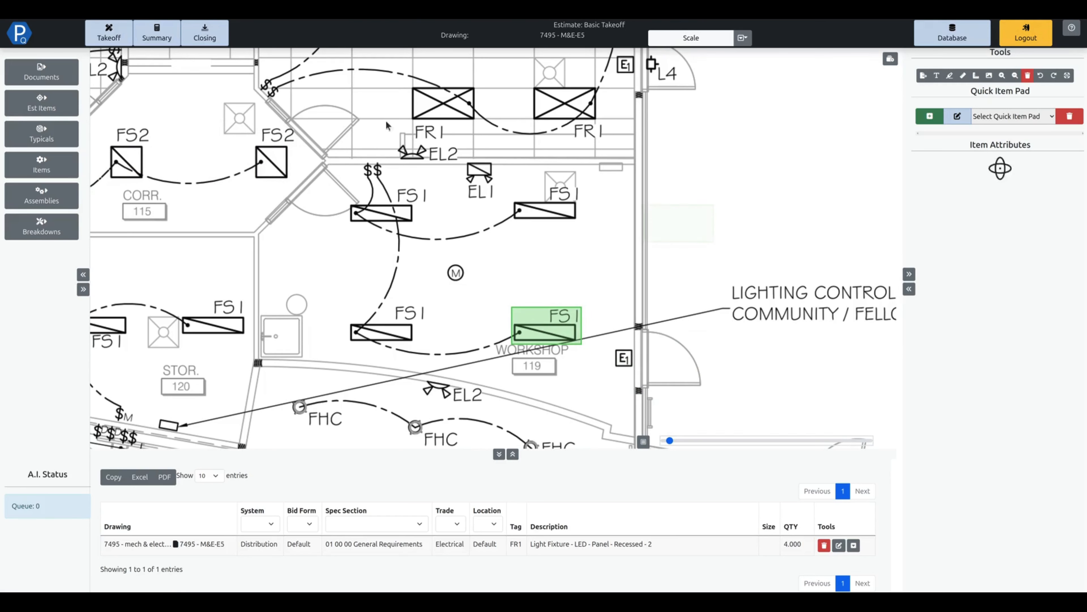
Check the FS1 Light Fixture Tag line in the estimate summary.
click(150, 38)
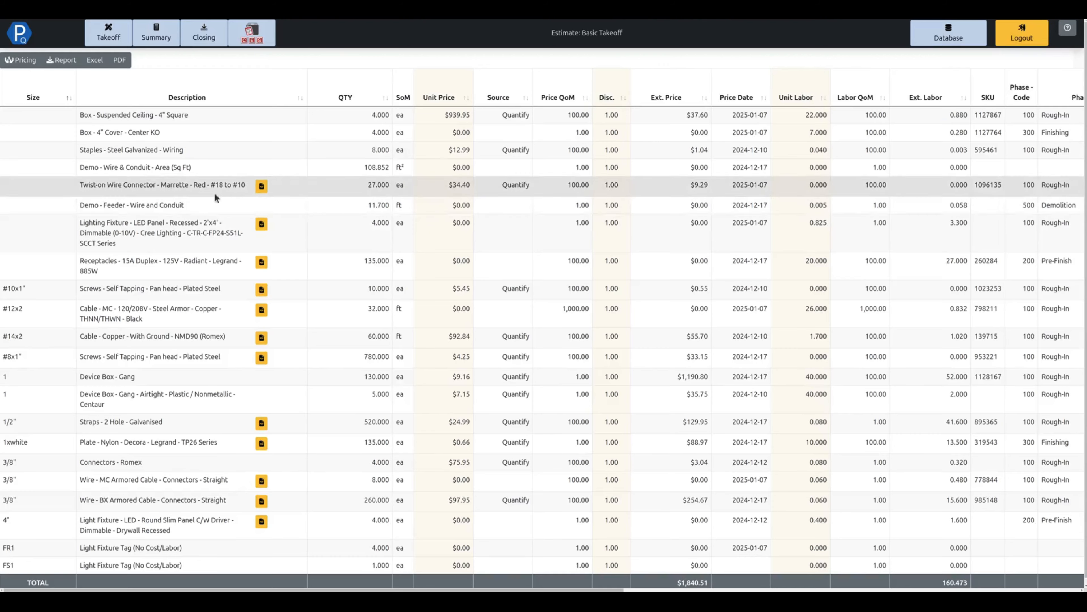
drag(6, 565, 48, 569)
click(48, 570)
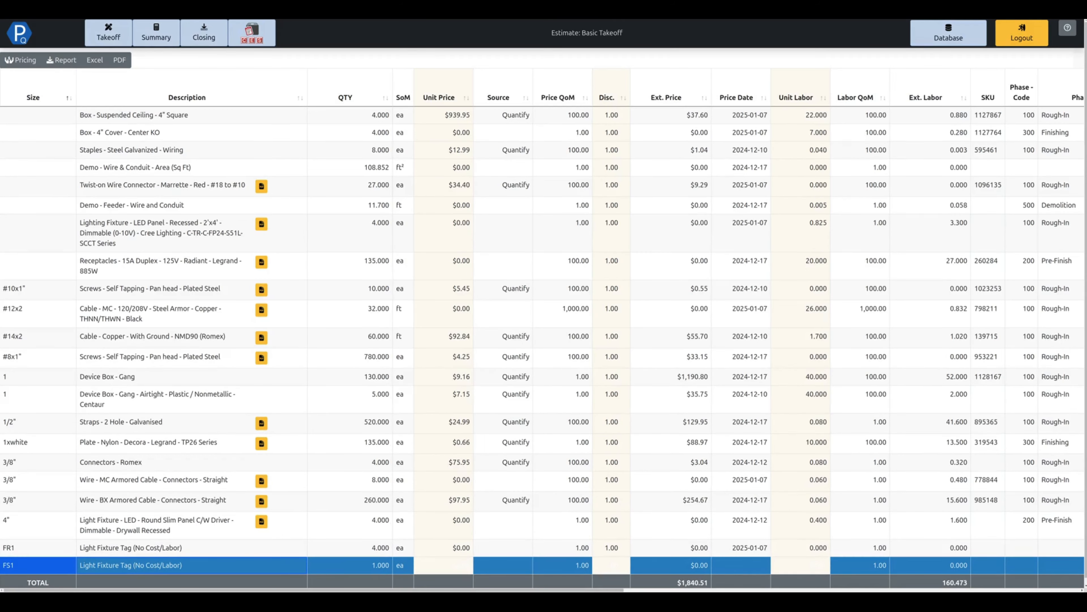
Return to the takeoff and reopen drawing 7495 - M&E-E5 from the mech & electrical document.
click(109, 32)
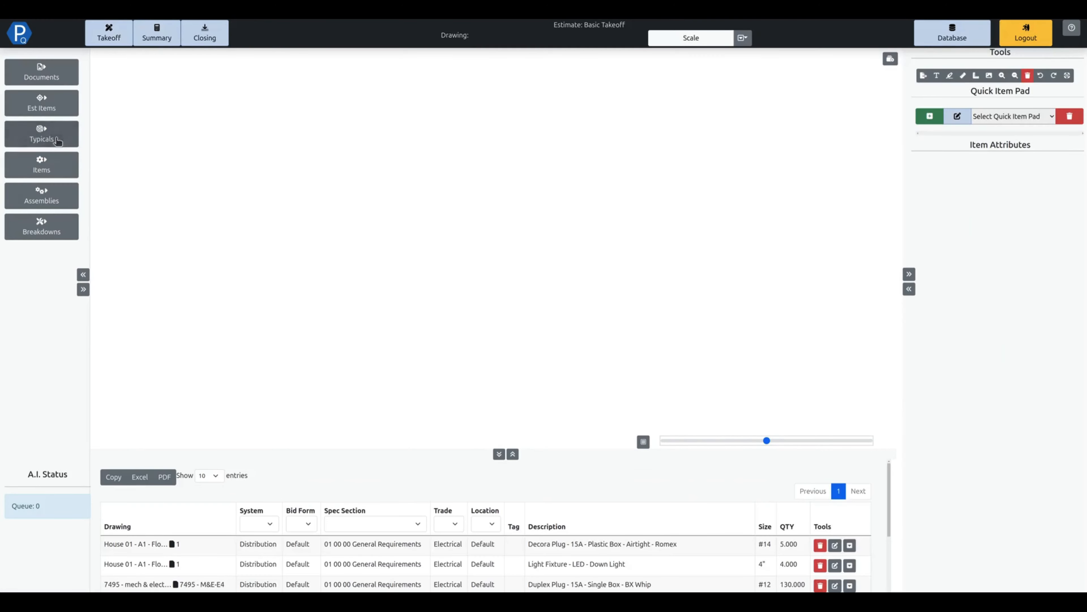
click(69, 80)
click(115, 121)
click(226, 258)
click(51, 76)
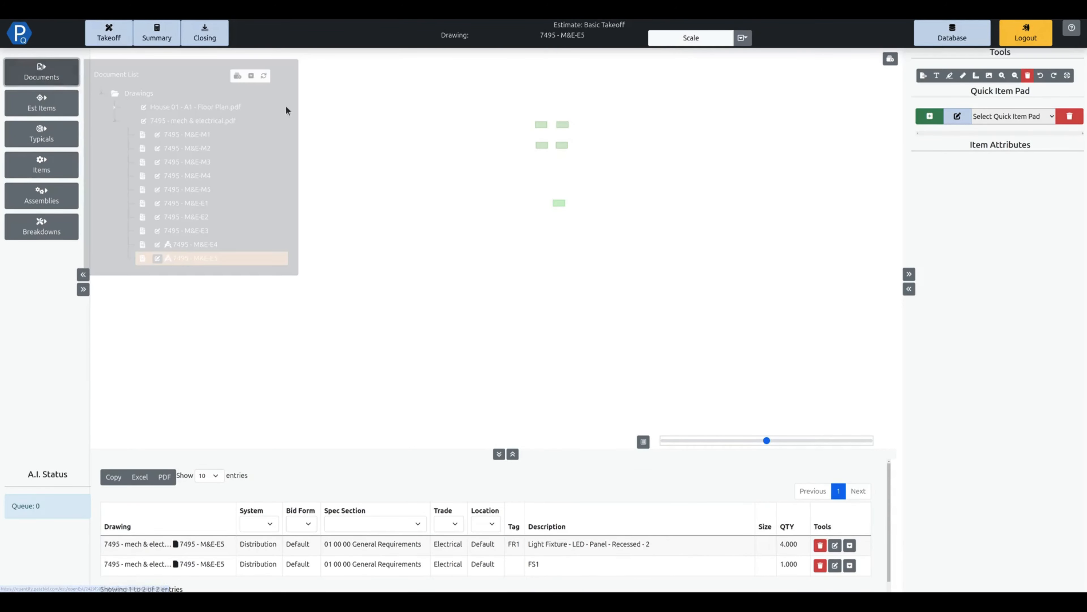
scroll(525, 179, up, 3)
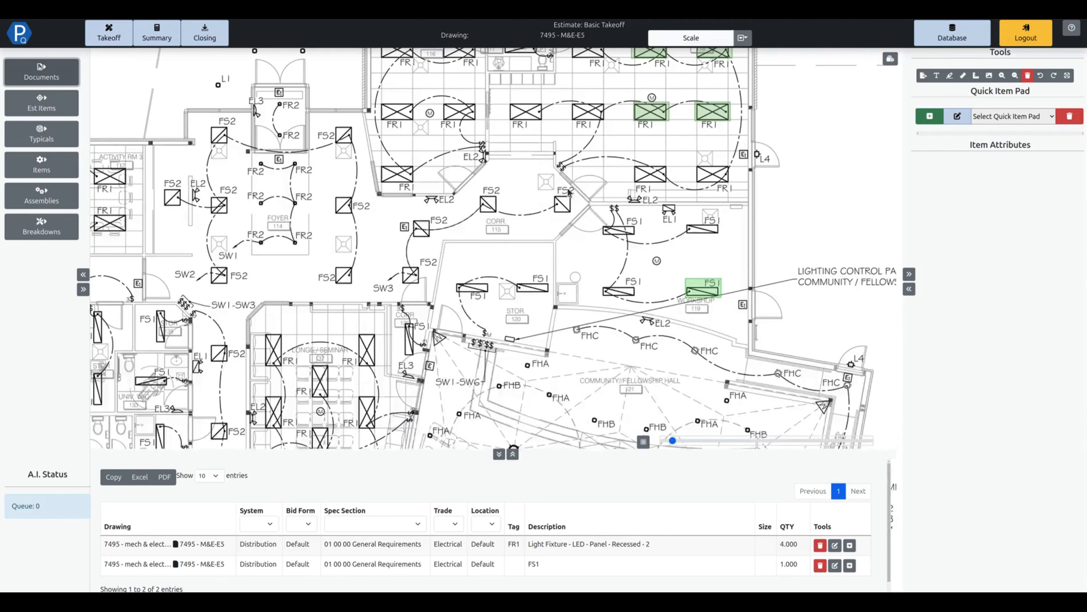
Copy the FS1 typical and paste the copy into the Lighting folder.
click(41, 134)
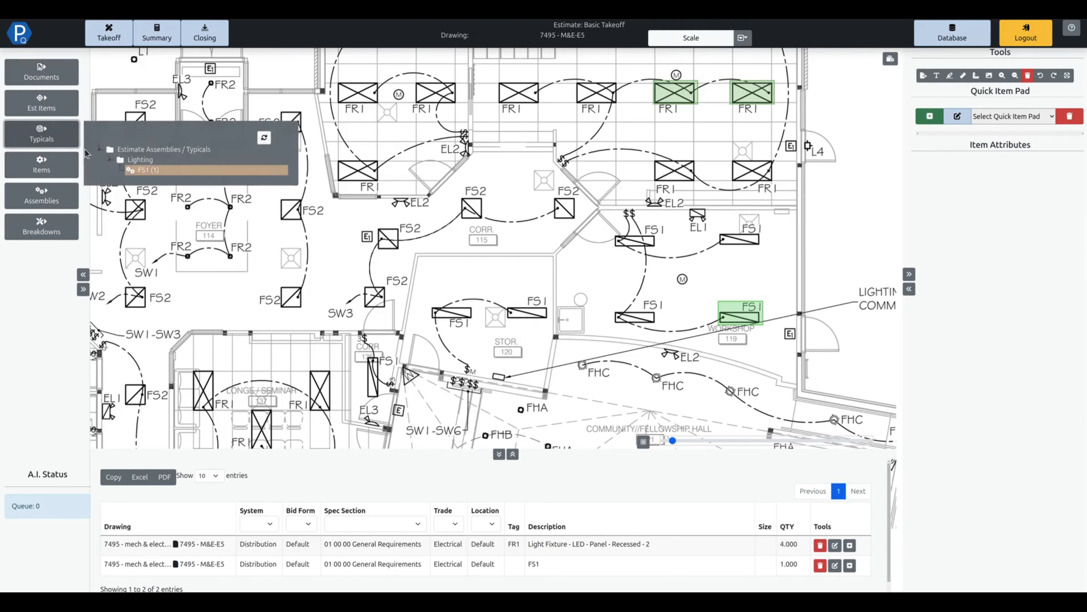
right_click(152, 173)
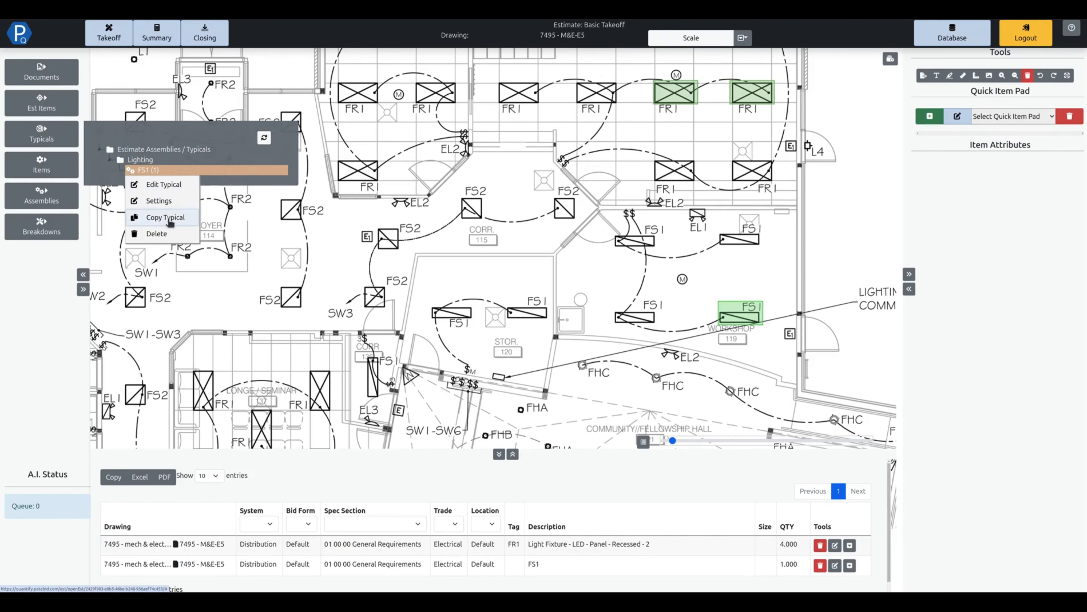
click(167, 218)
click(42, 134)
right_click(140, 163)
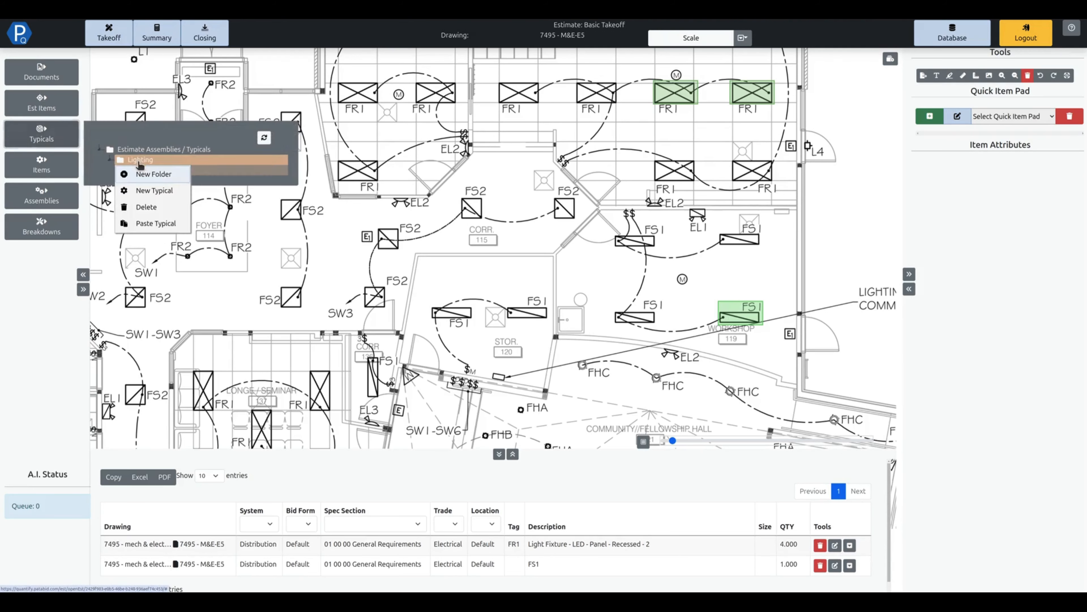
click(155, 223)
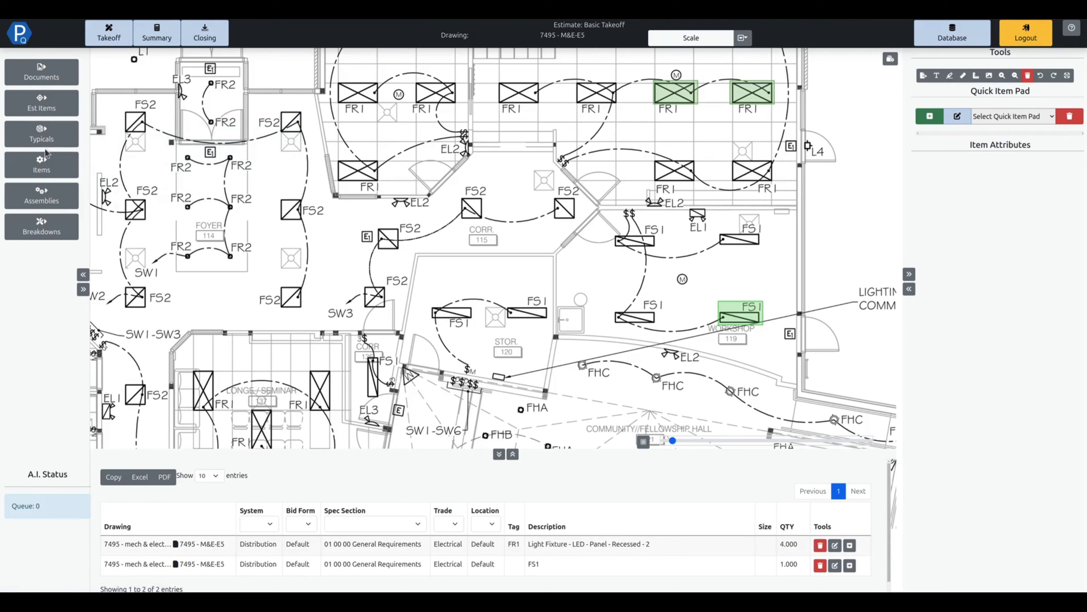
Rename the copied FS1 typical to FS2 in its settings.
click(42, 135)
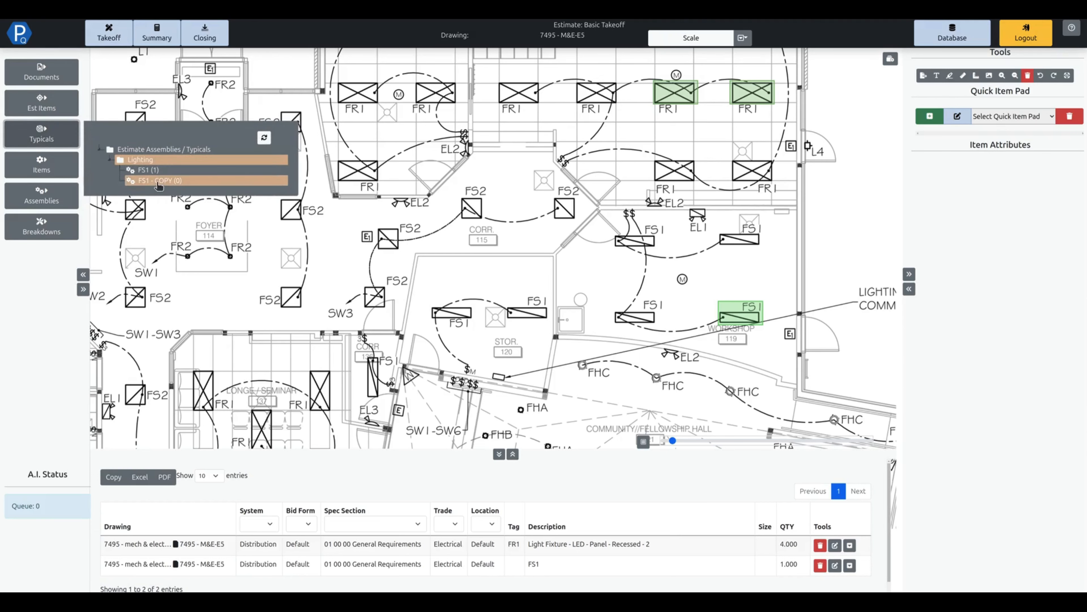
right_click(160, 183)
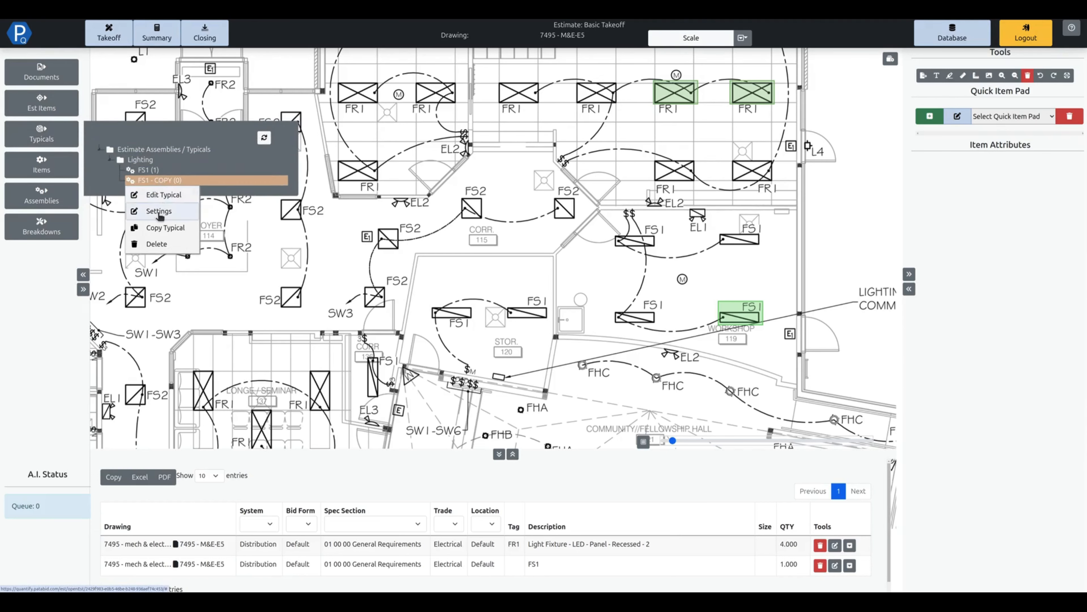
click(159, 211)
drag(484, 71, 377, 66)
text(Fs2)
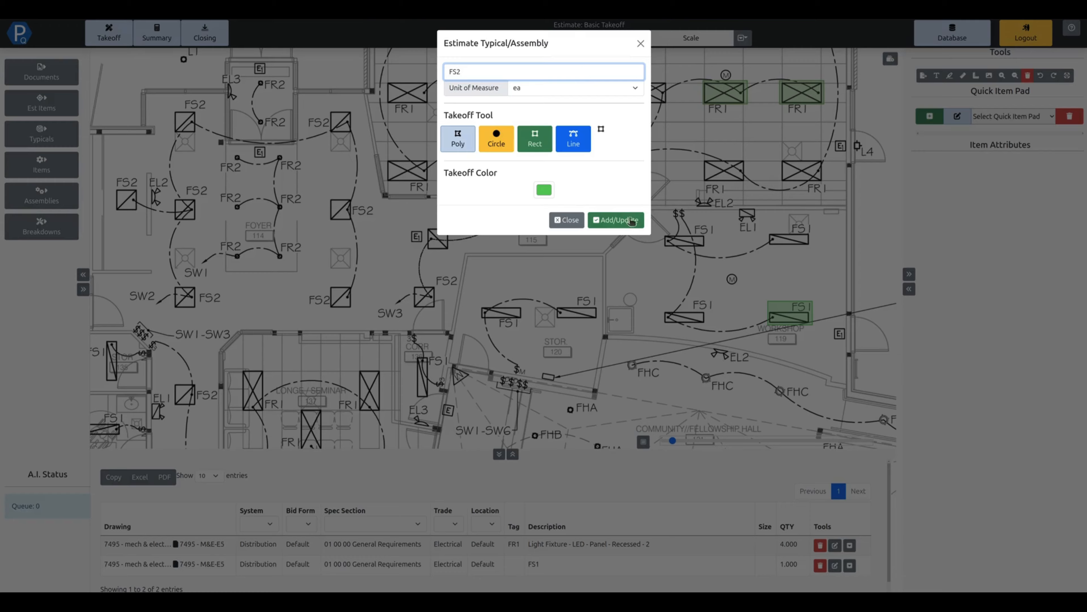
click(615, 220)
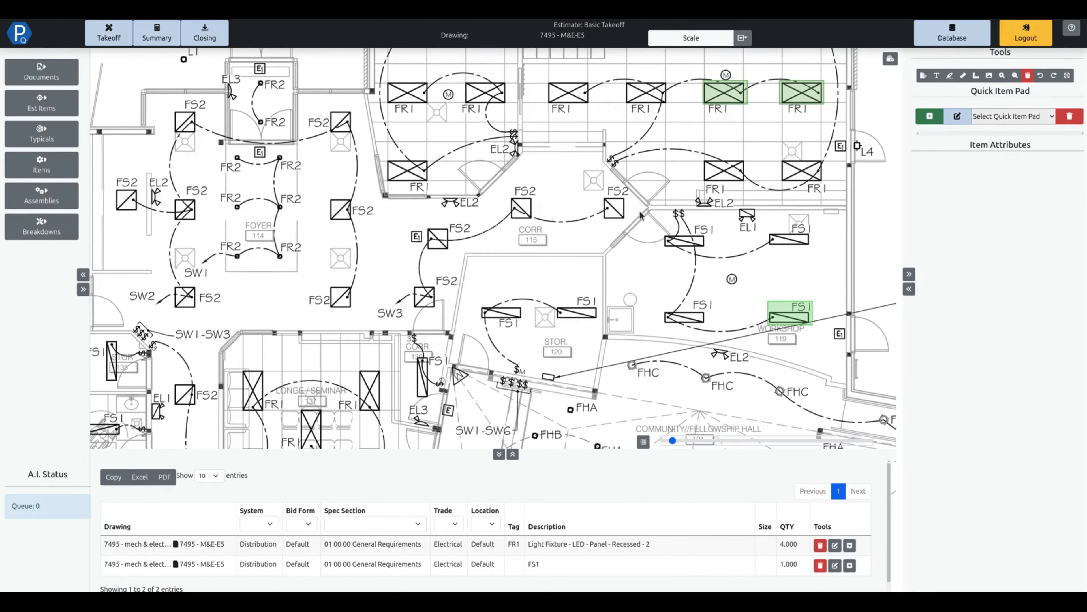
Change the FS2 typical's takeoff color to a light blue and update the typical.
click(41, 133)
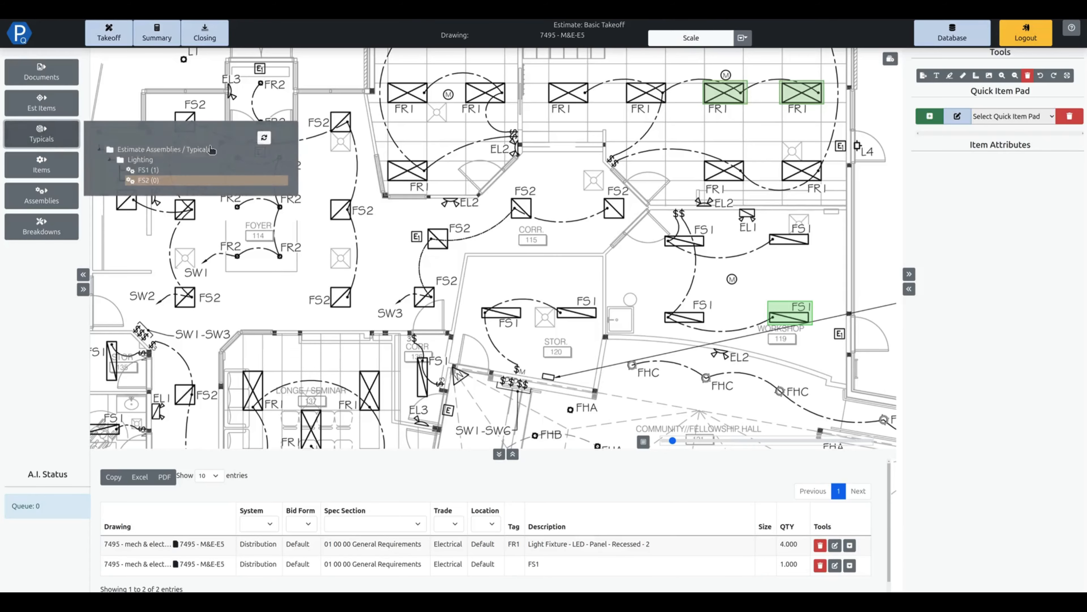
right_click(128, 183)
click(159, 211)
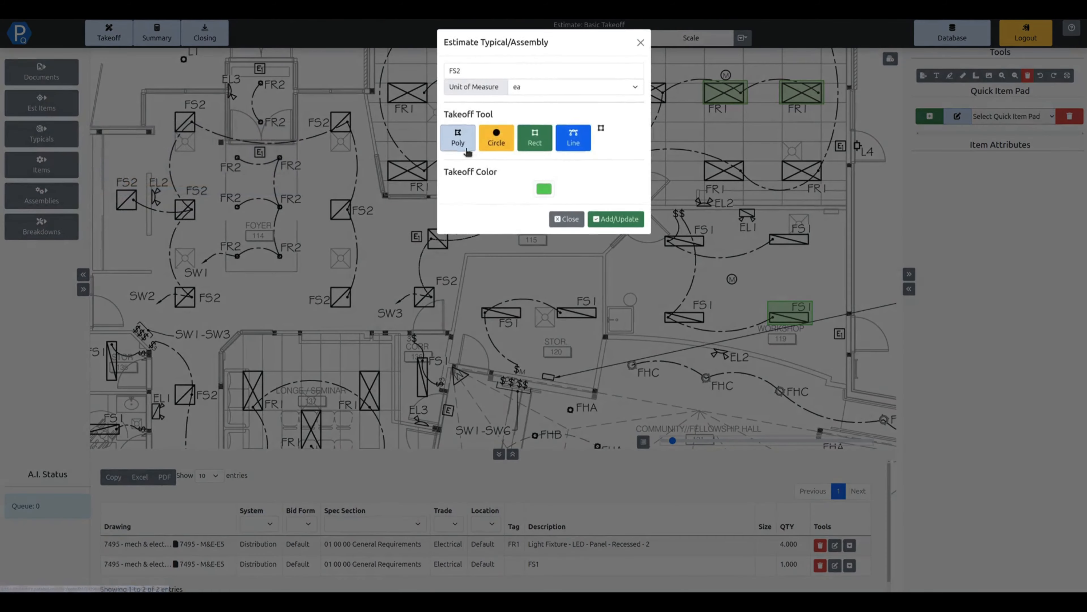
click(544, 190)
drag(574, 228, 582, 205)
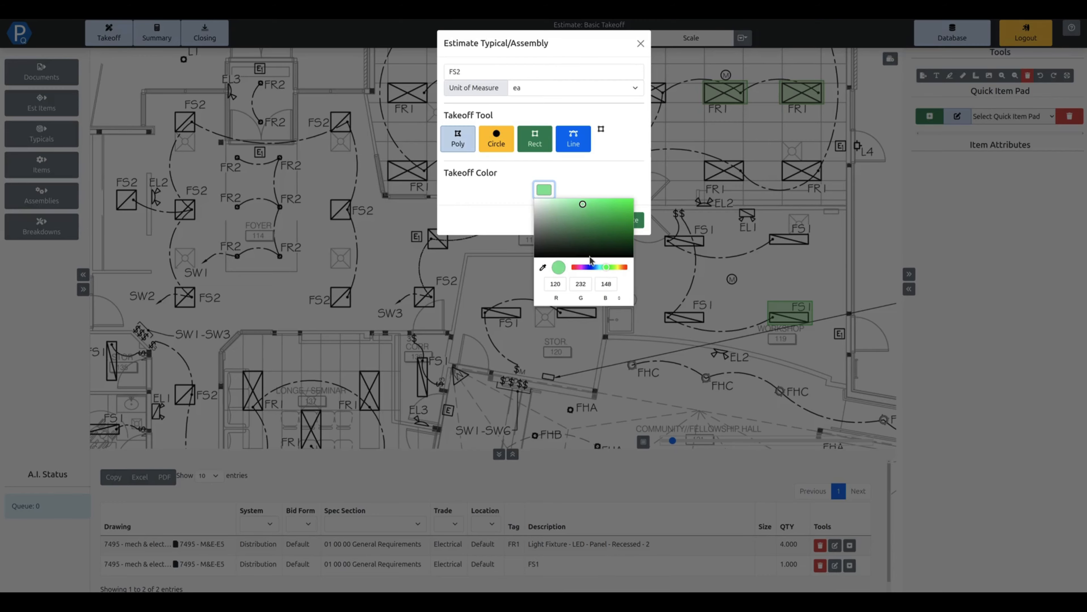
click(590, 267)
click(611, 164)
click(628, 216)
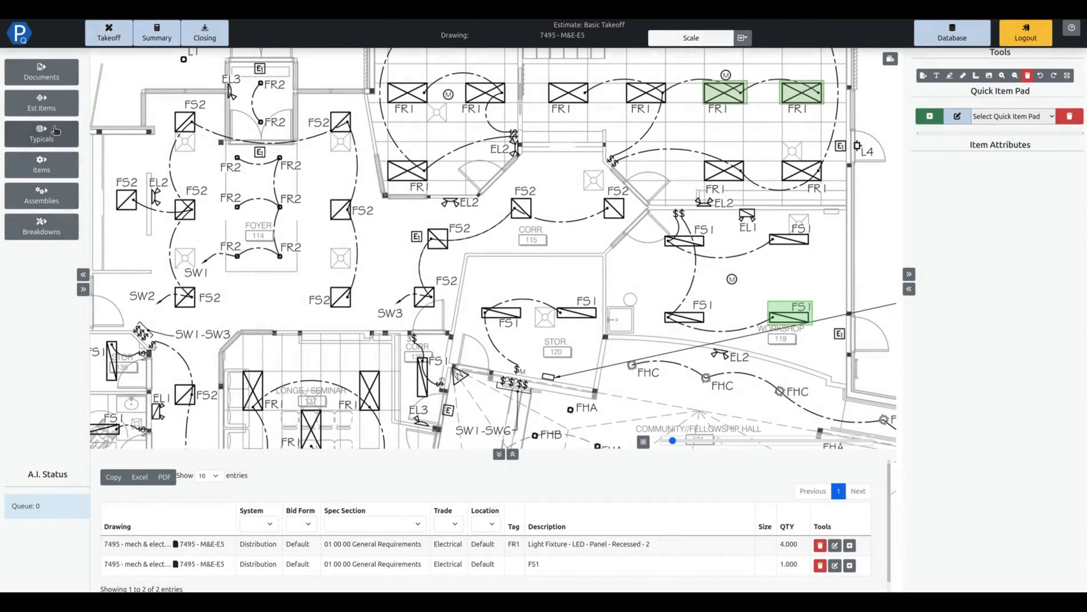
Take off the two upper FS2 fixtures in Corridor 115 with the FS2 typical and commit them.
click(60, 132)
click(152, 181)
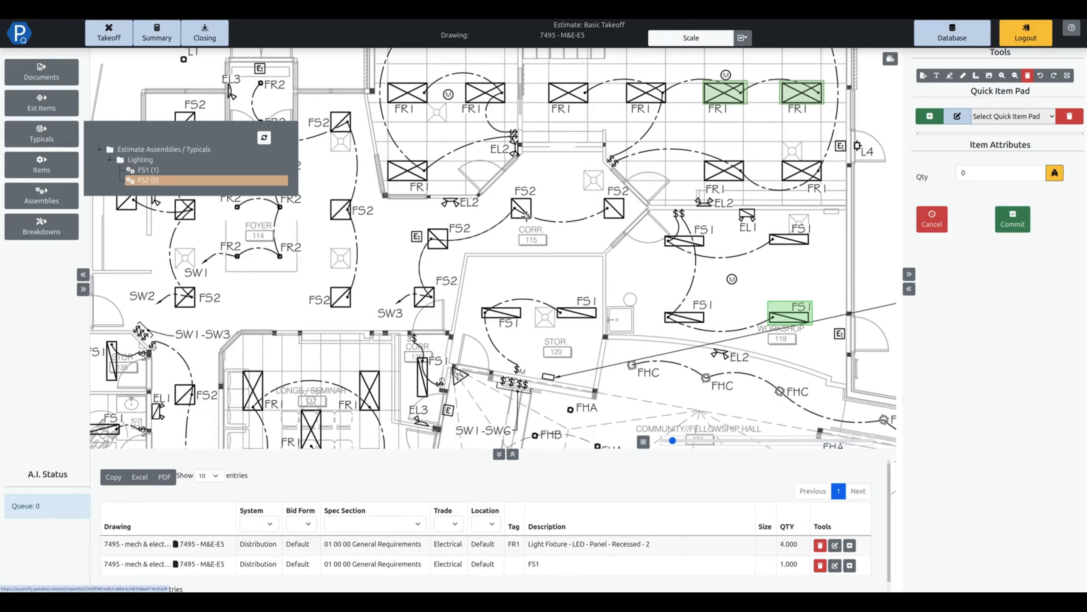
click(607, 198)
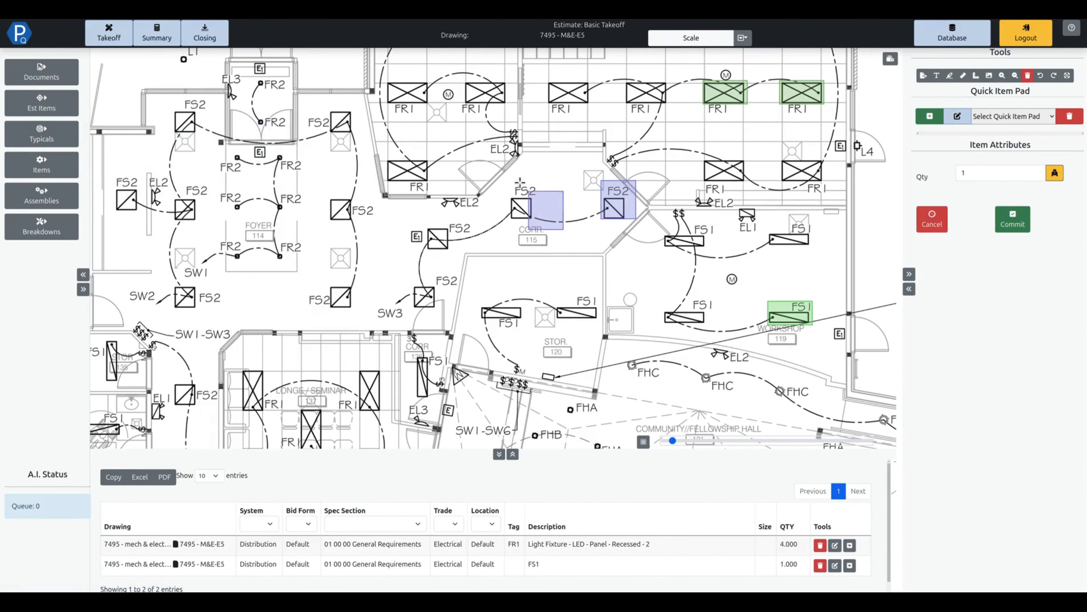
click(517, 200)
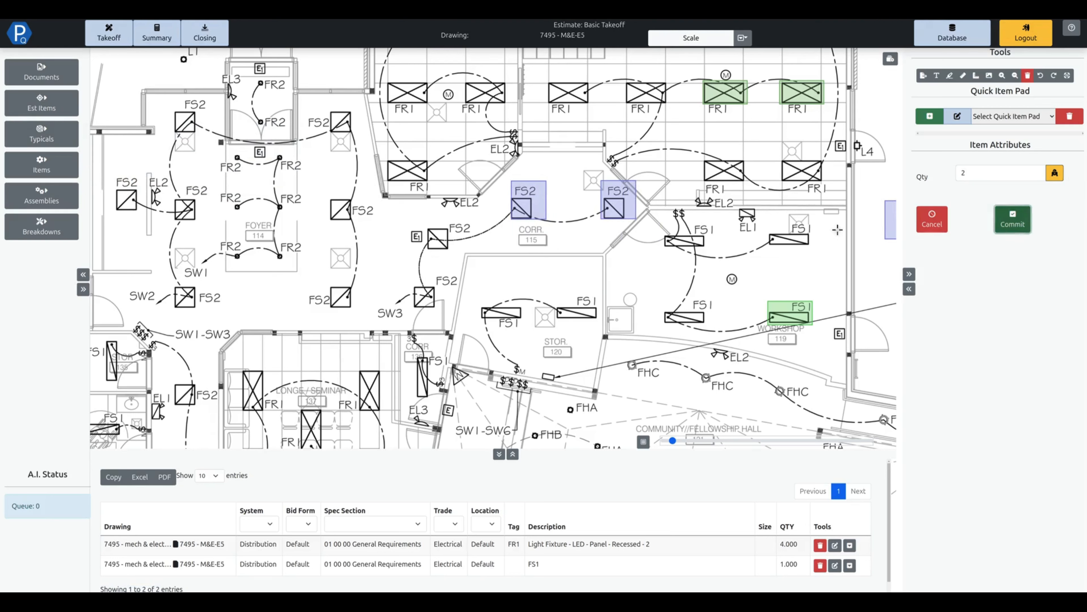
click(1012, 219)
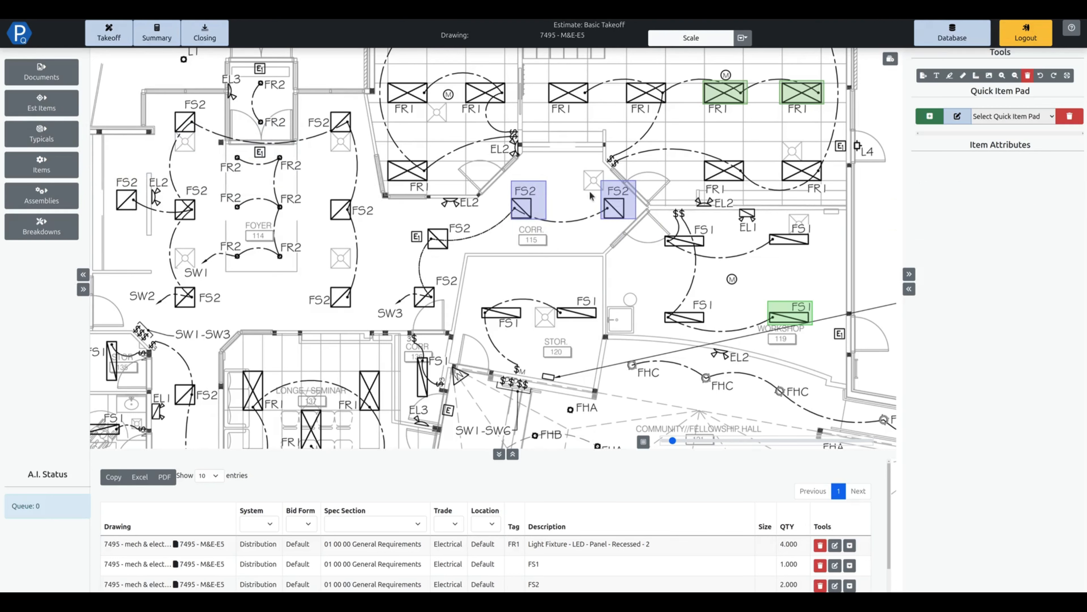
Check the tag, description and quantity of the FS2 light fixture line in the estimate summary.
click(157, 38)
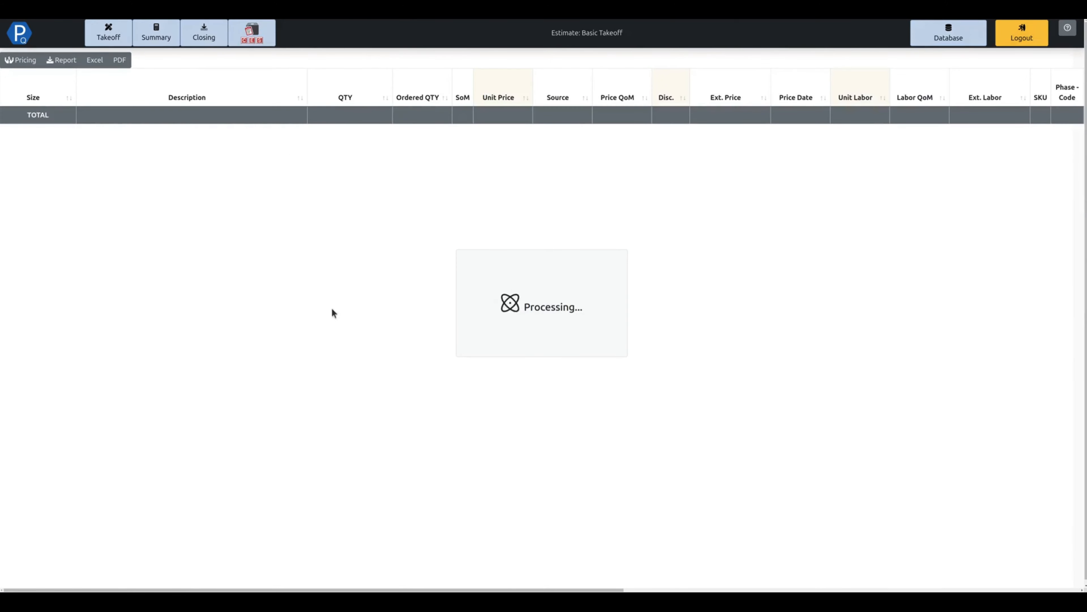
scroll(338, 400, down, 1)
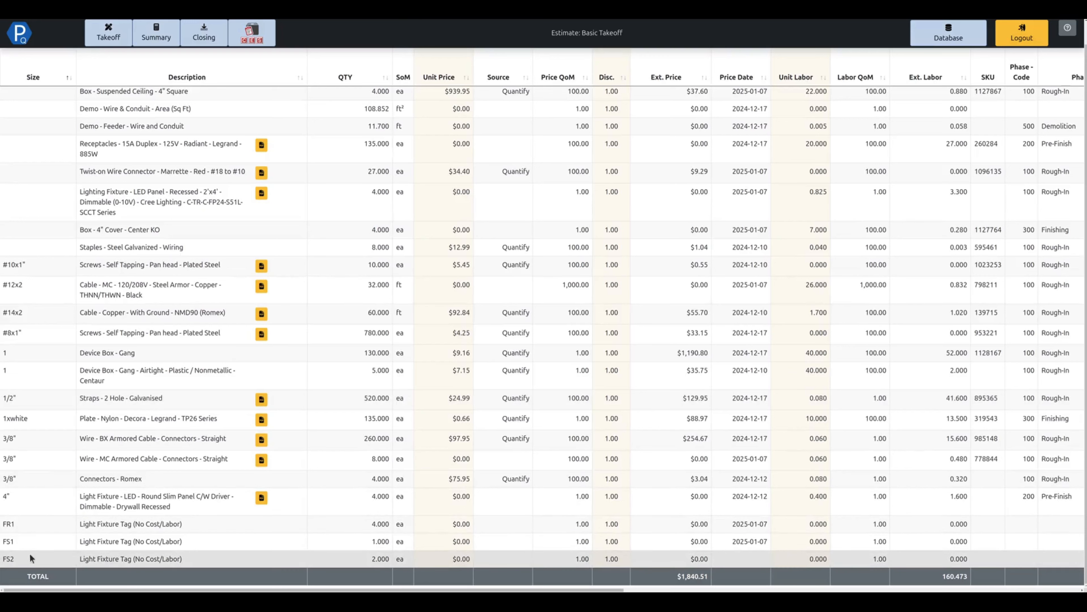
drag(9, 558, 184, 568)
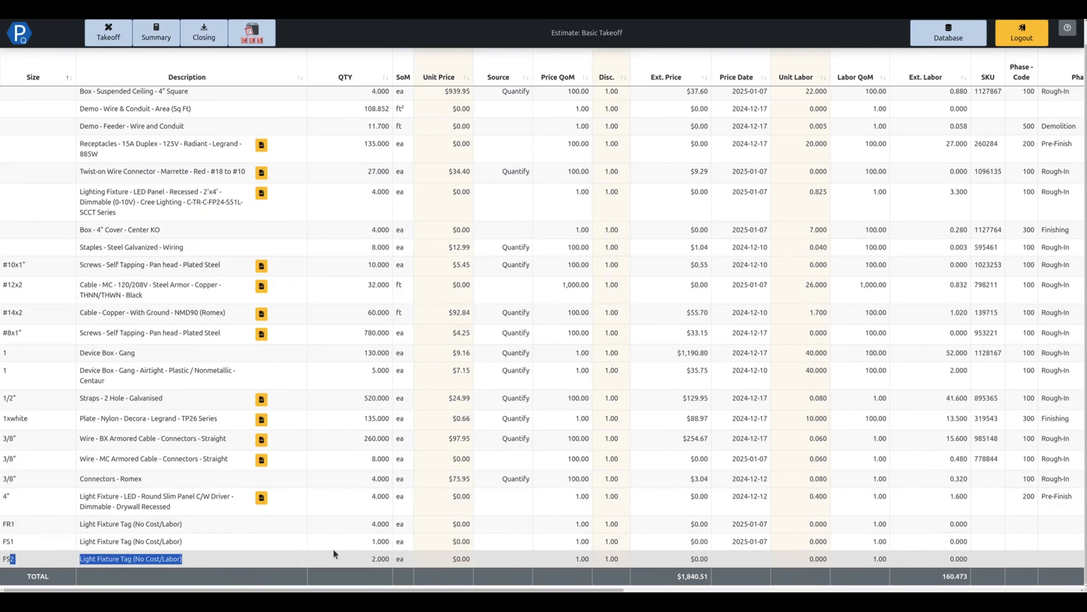
drag(335, 553, 383, 559)
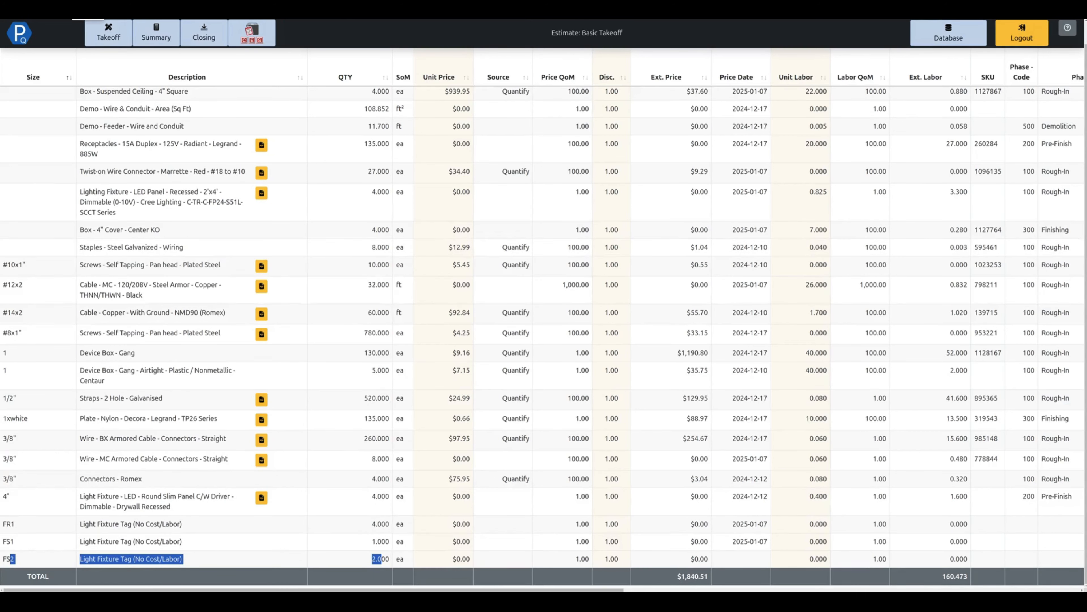
Return from the estimate summary to the takeoff view.
click(109, 33)
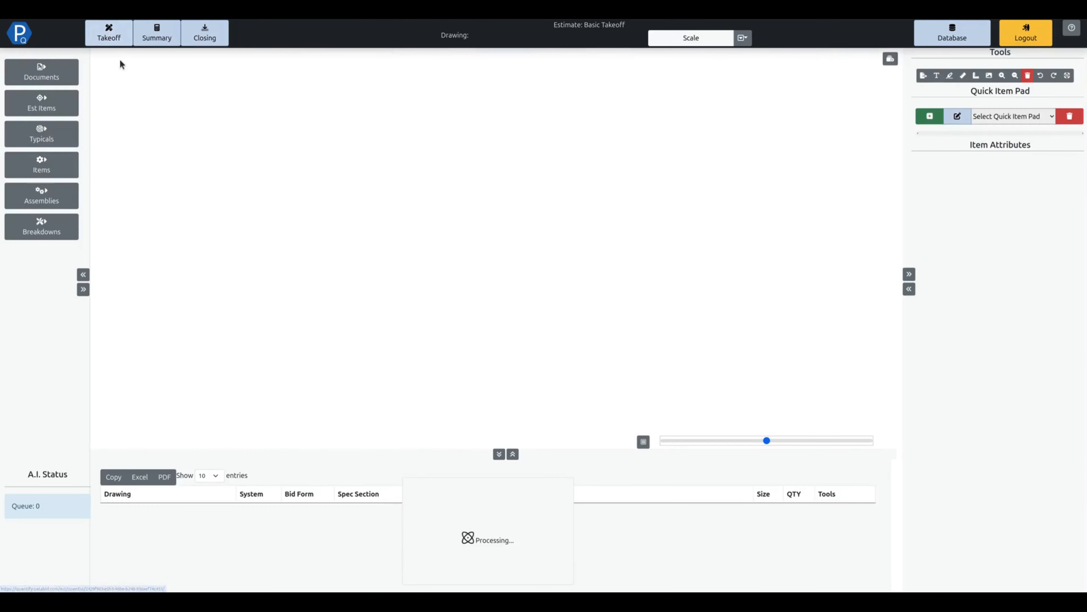
click(38, 134)
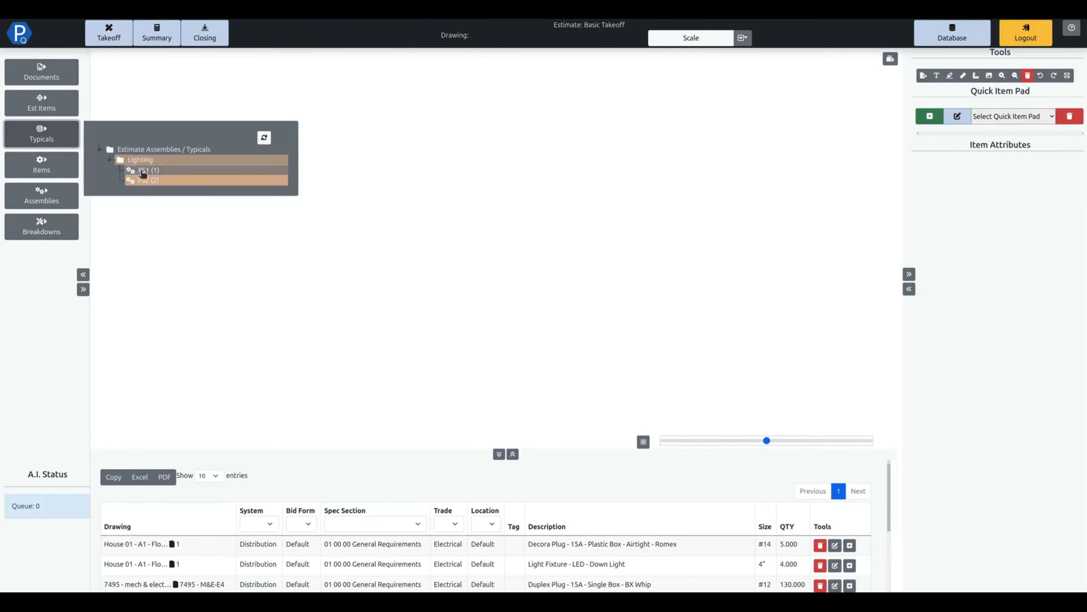
right_click(164, 171)
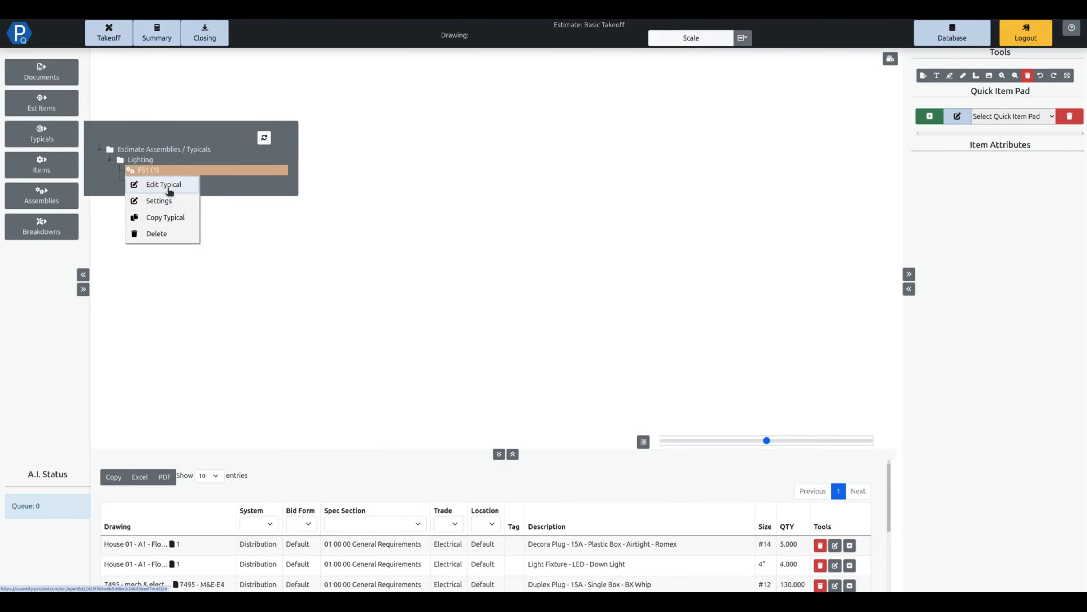
click(164, 185)
click(1008, 116)
click(1008, 117)
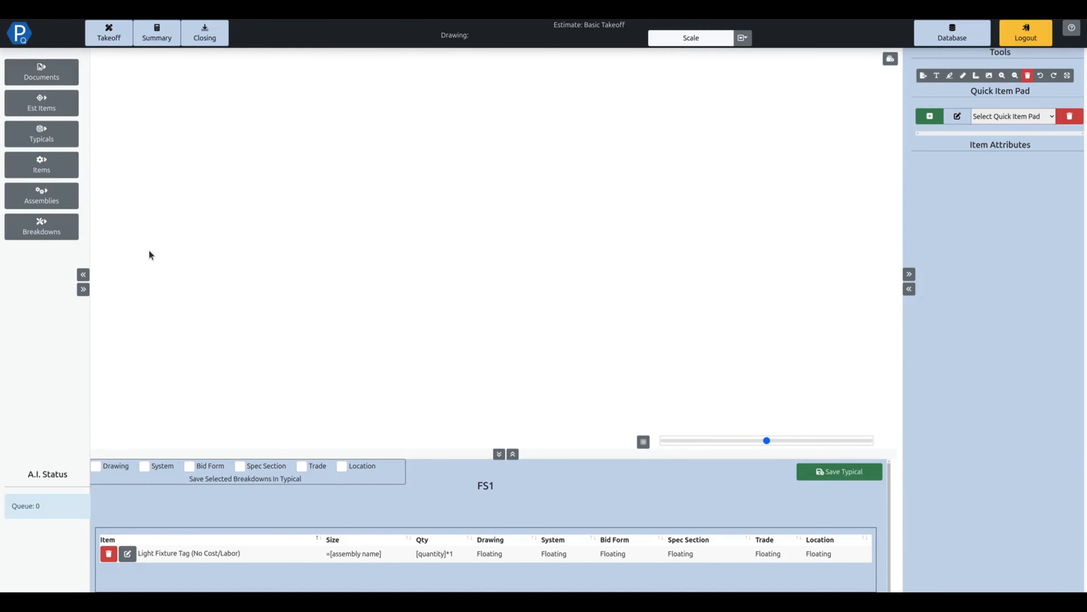
key(F1)
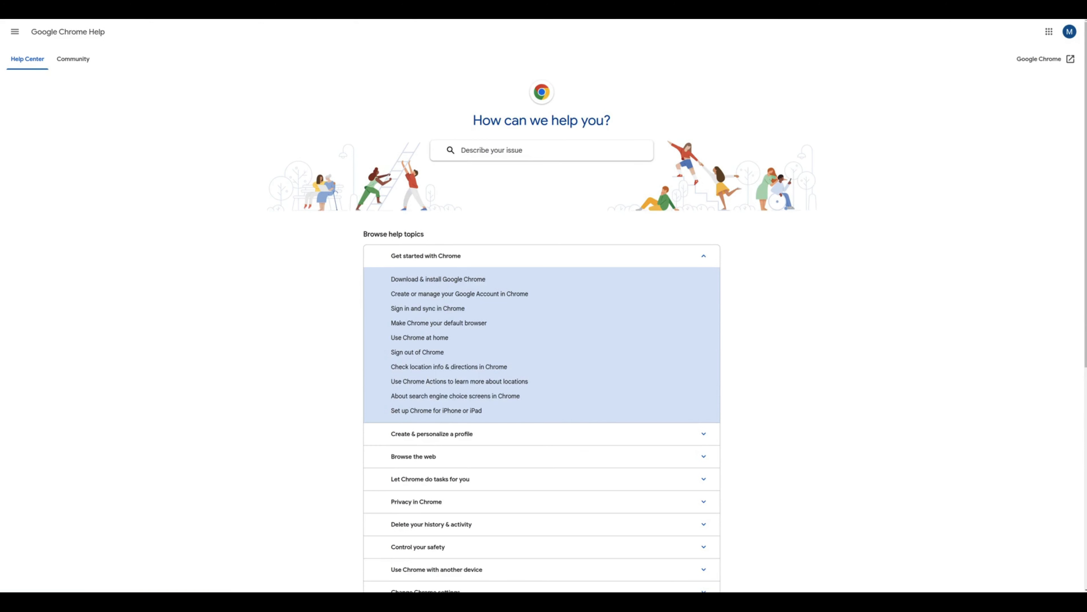
key(ctrl+w)
click(58, 82)
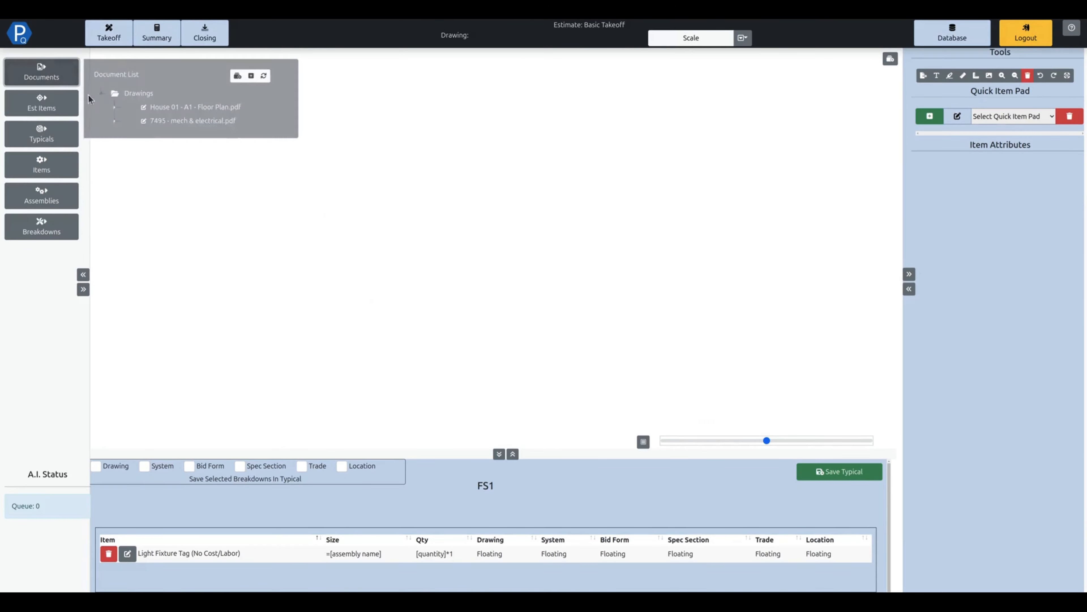
click(116, 122)
key(F5)
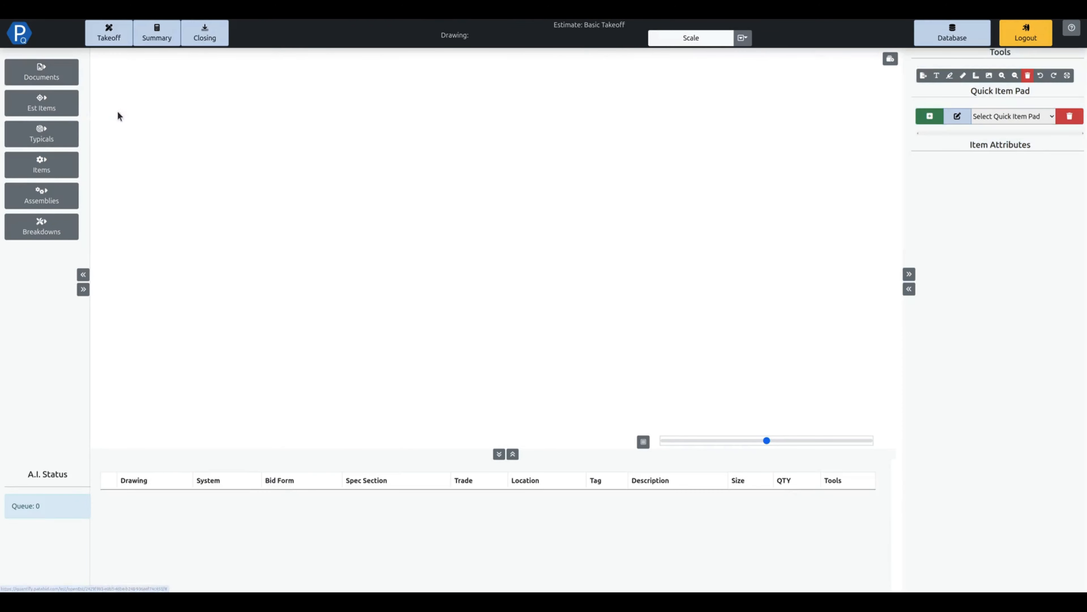
Open drawing 7495 - M&E-E5 from the mech & electrical set at the area with the FS1 and FS2 fixtures.
click(41, 79)
click(193, 257)
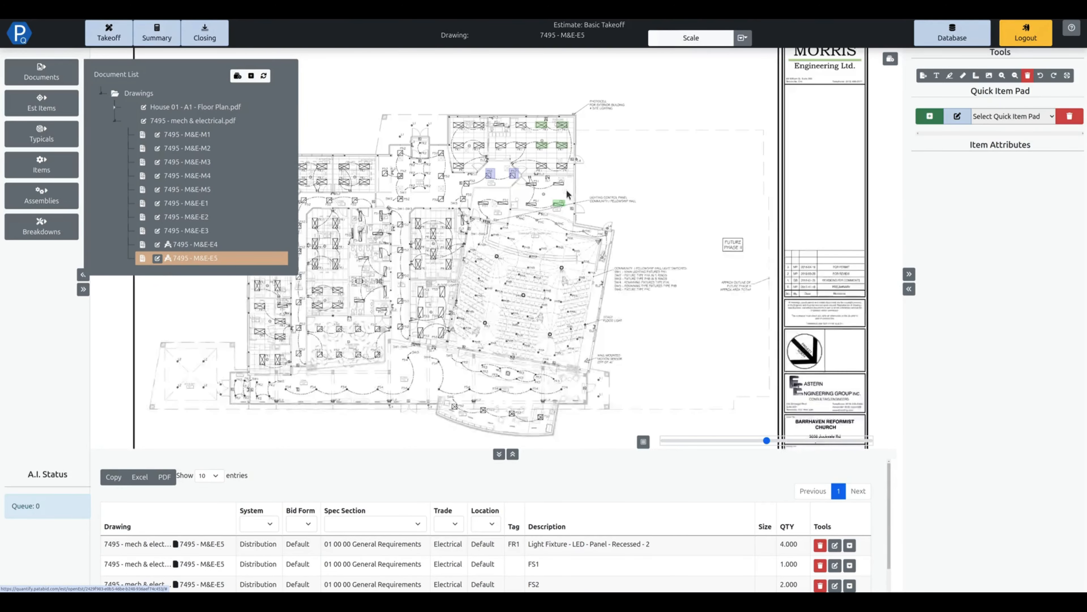
scroll(559, 212, up, 5)
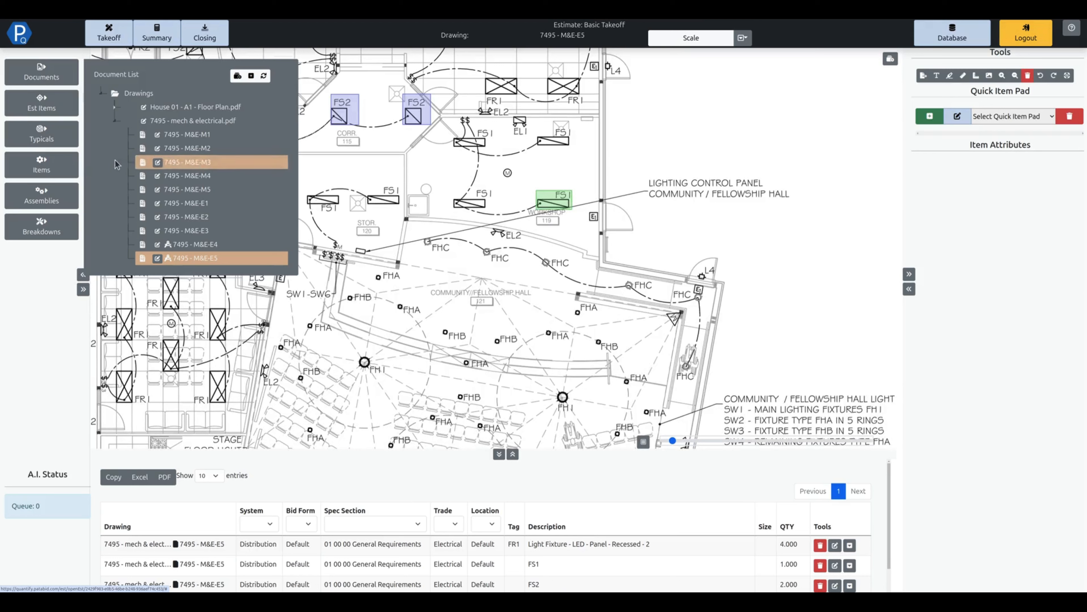
Open the FS1 typical in the Lighting folder for editing.
click(59, 142)
click(100, 149)
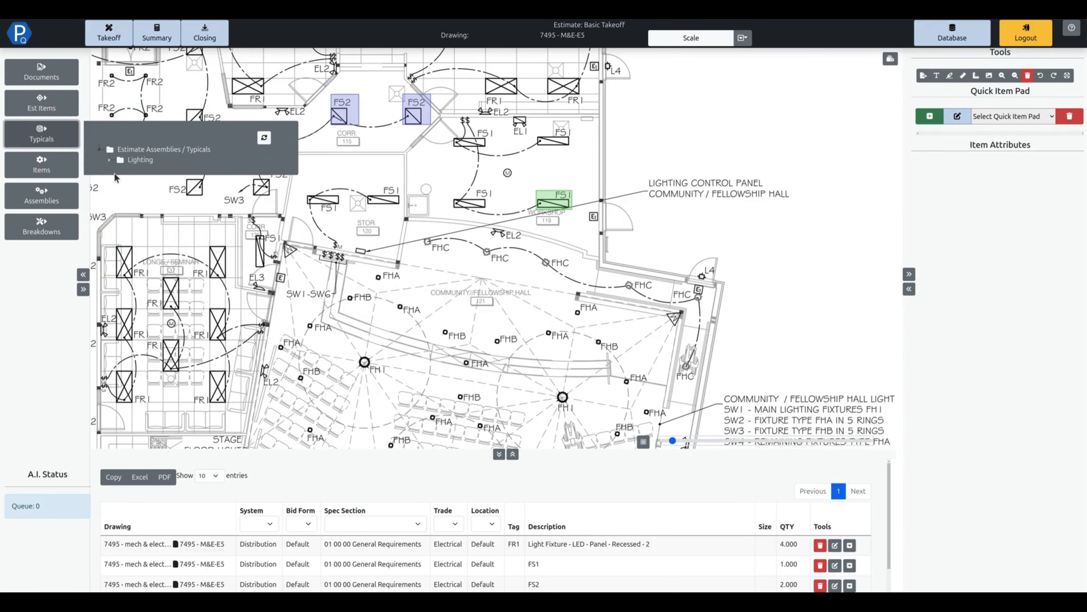
click(111, 161)
right_click(173, 174)
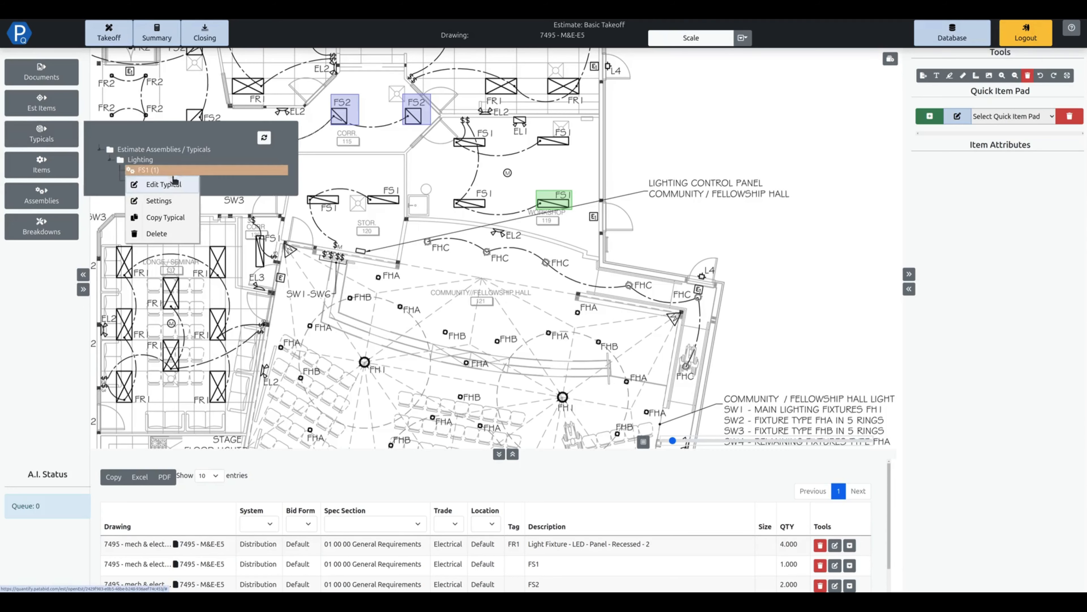
click(173, 184)
Load the Commercial - Lighting - MC quick item pad and pick its 1'x4' recessed LED panel with MC whip, dimmable (0-10V).
click(1003, 121)
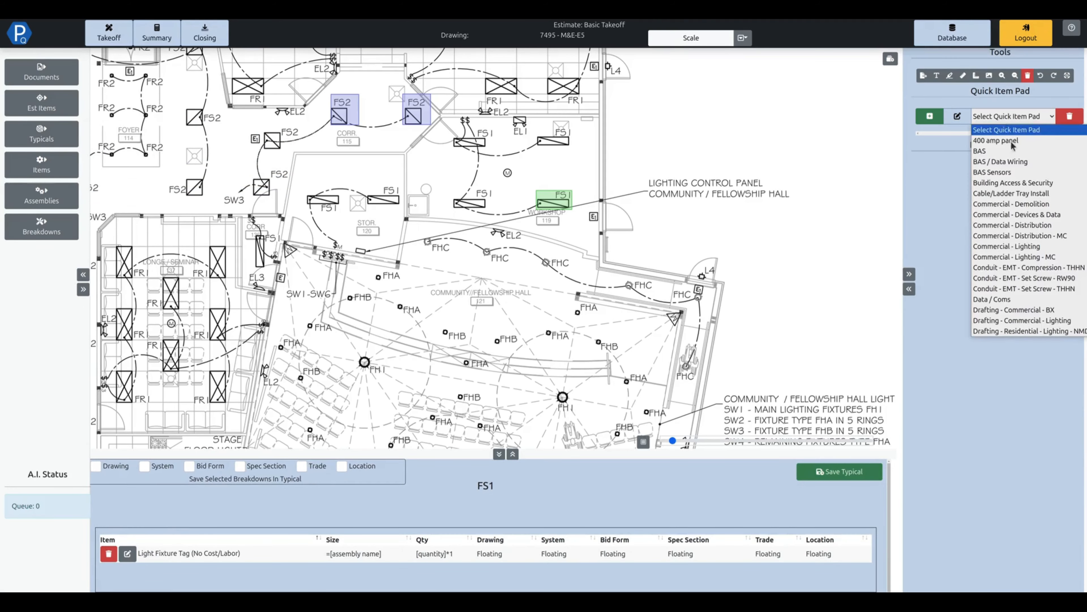
click(1025, 257)
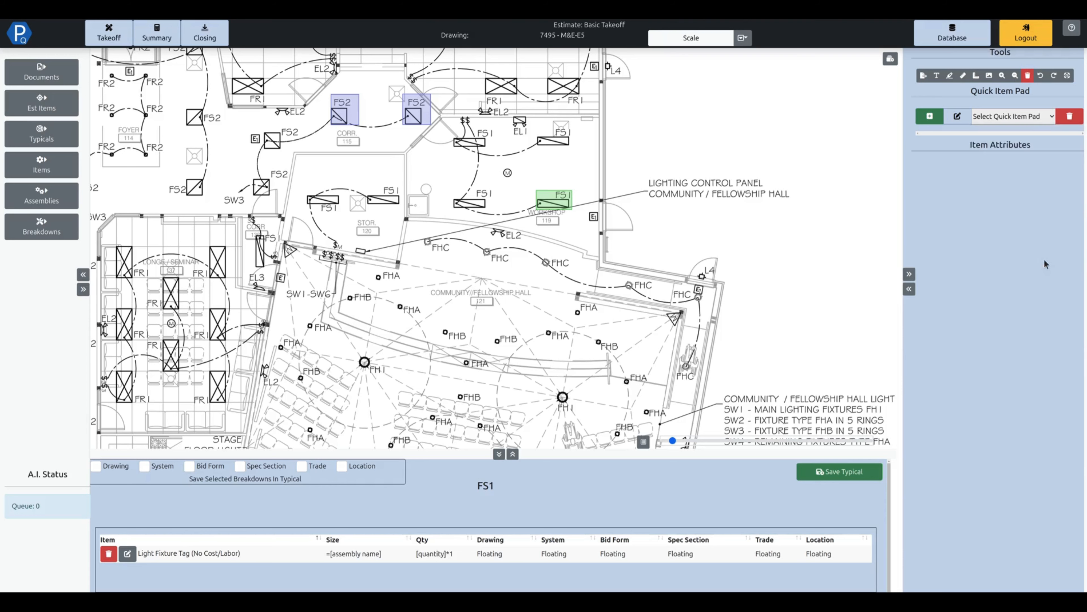
click(988, 145)
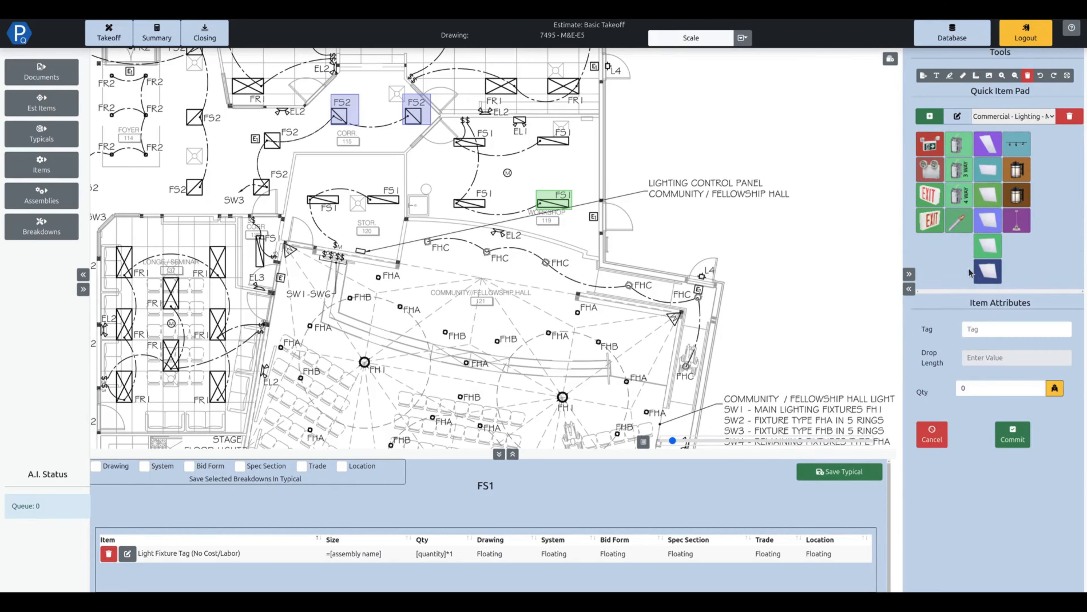
Add the LED panel to the FS1 typical with drop length 8, quantity 1 and no tag, and save the typical.
click(972, 387)
click(972, 329)
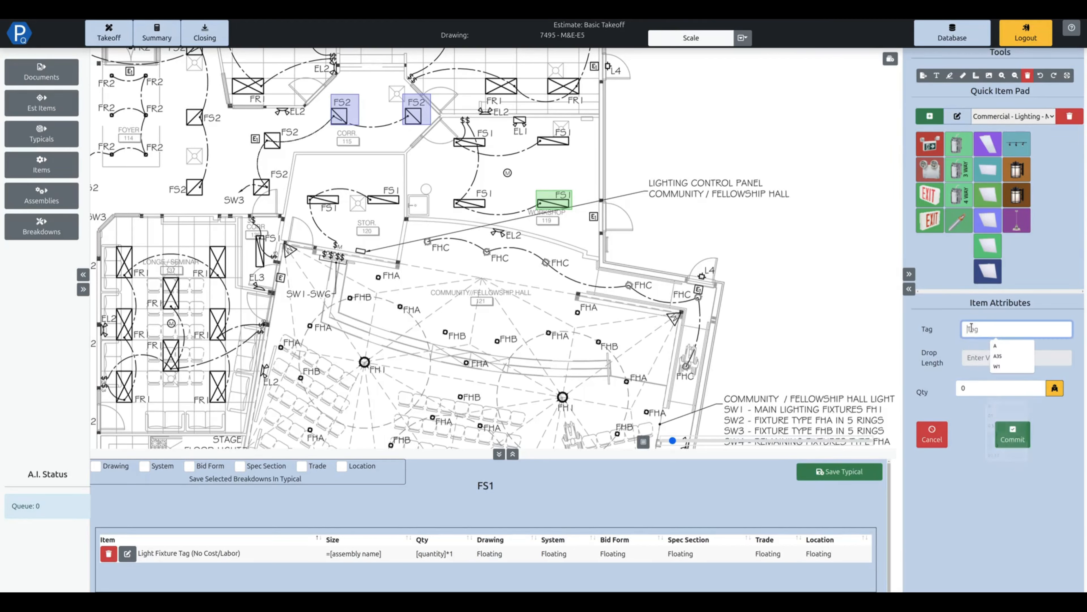
click(972, 354)
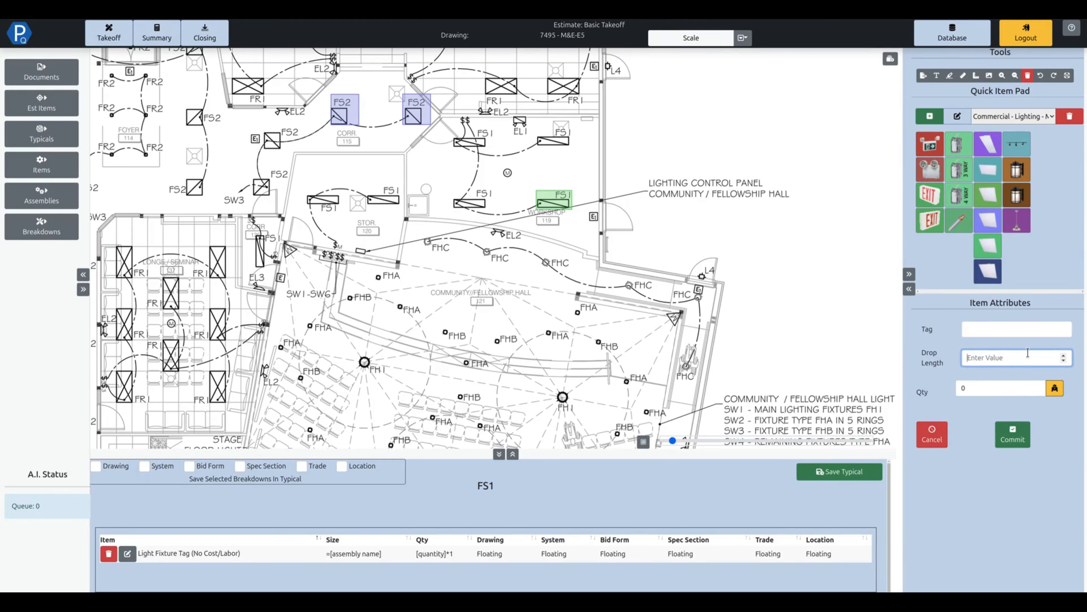
text(8)
click(970, 382)
text(0)
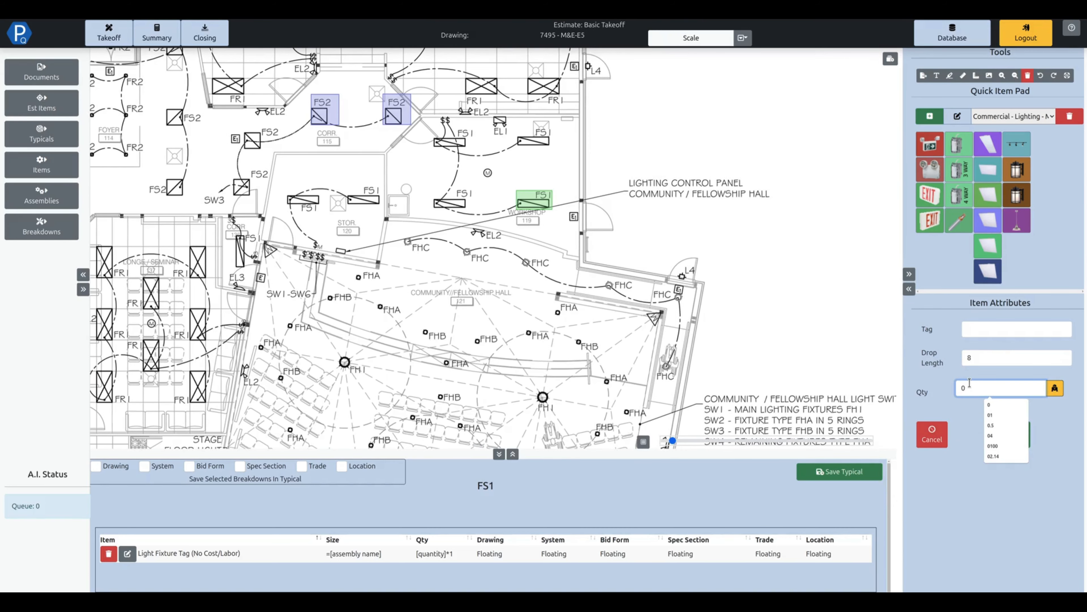
text(1)
click(1013, 439)
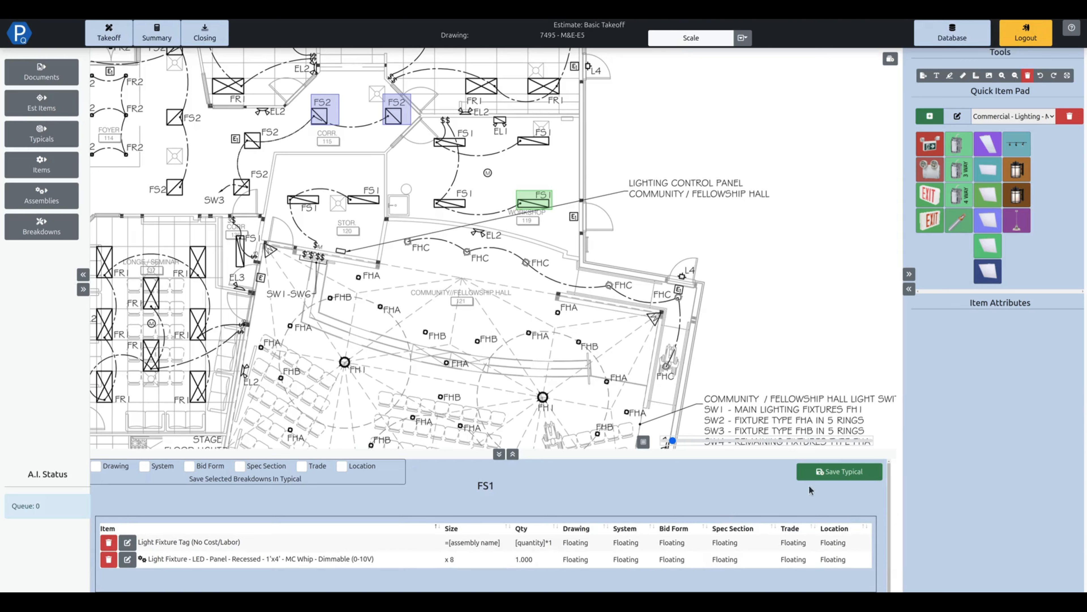
click(824, 473)
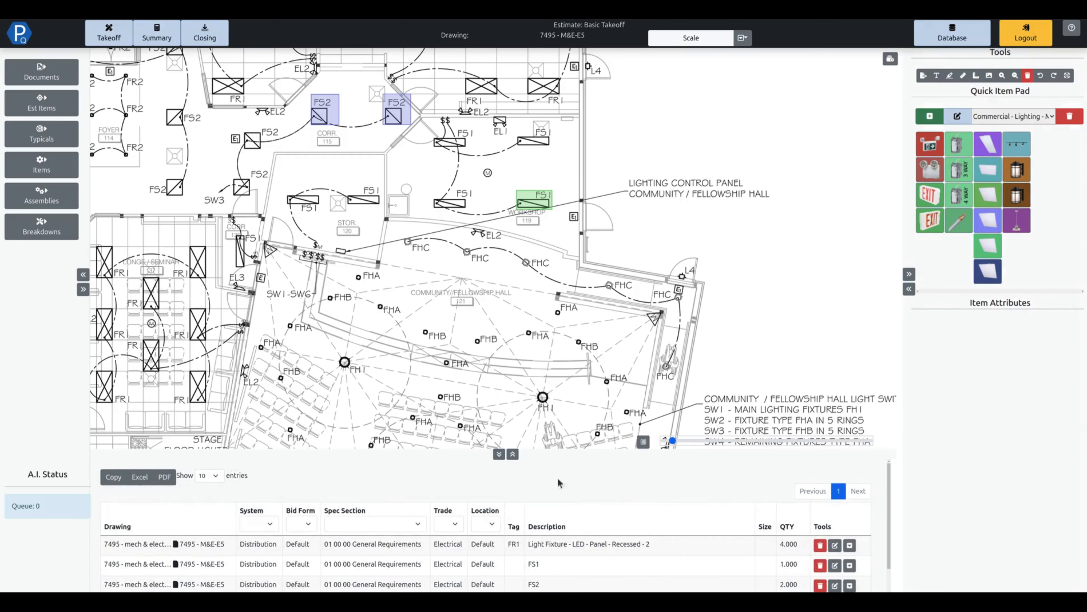
Examine the material and labor breakdown of the FS1 line in the takeoff list.
click(512, 453)
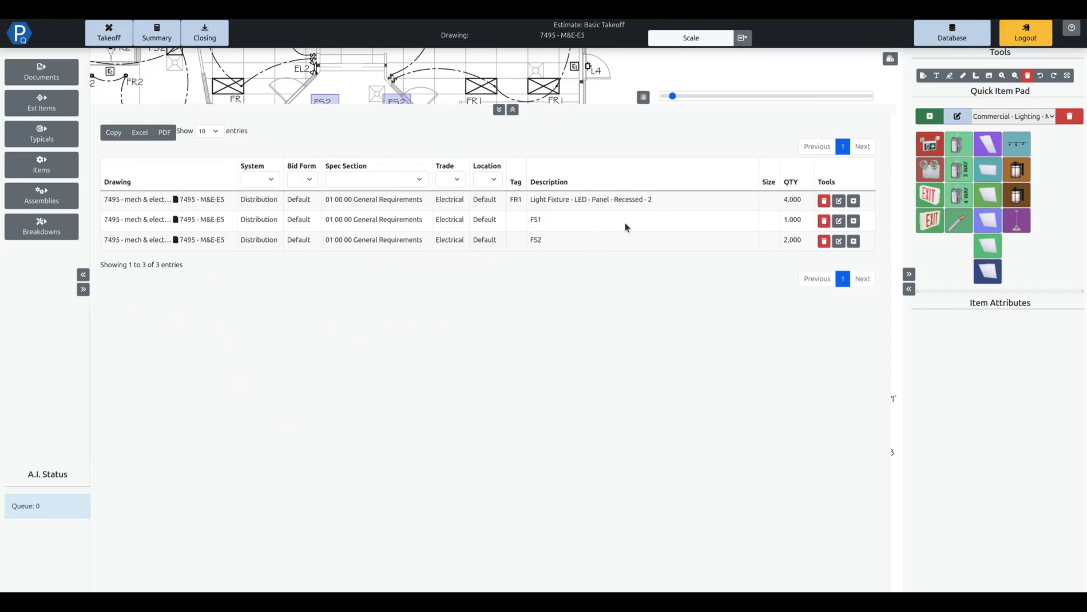
click(558, 221)
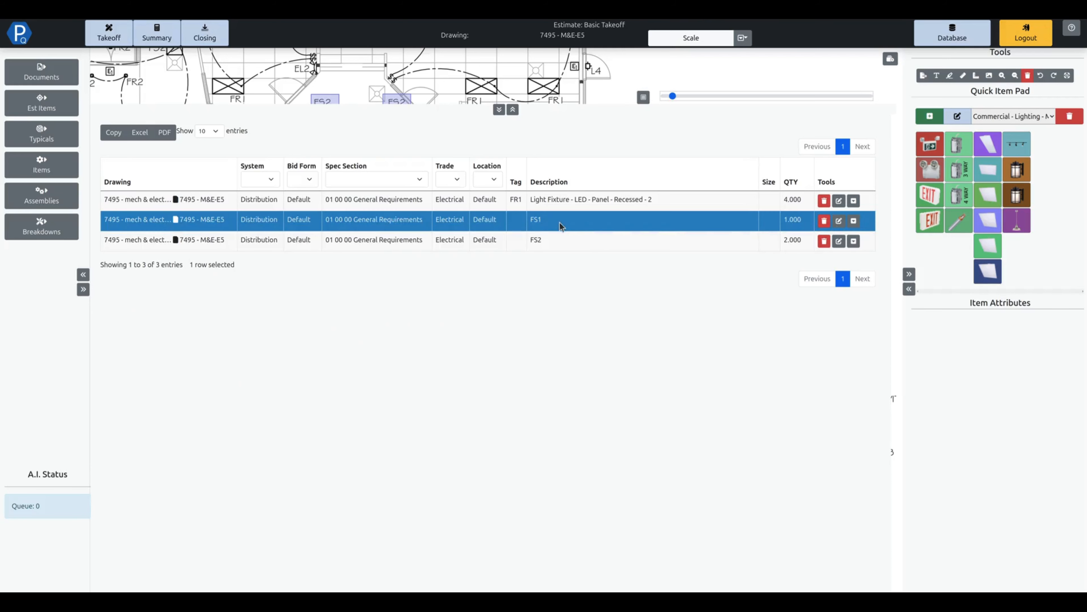
click(853, 221)
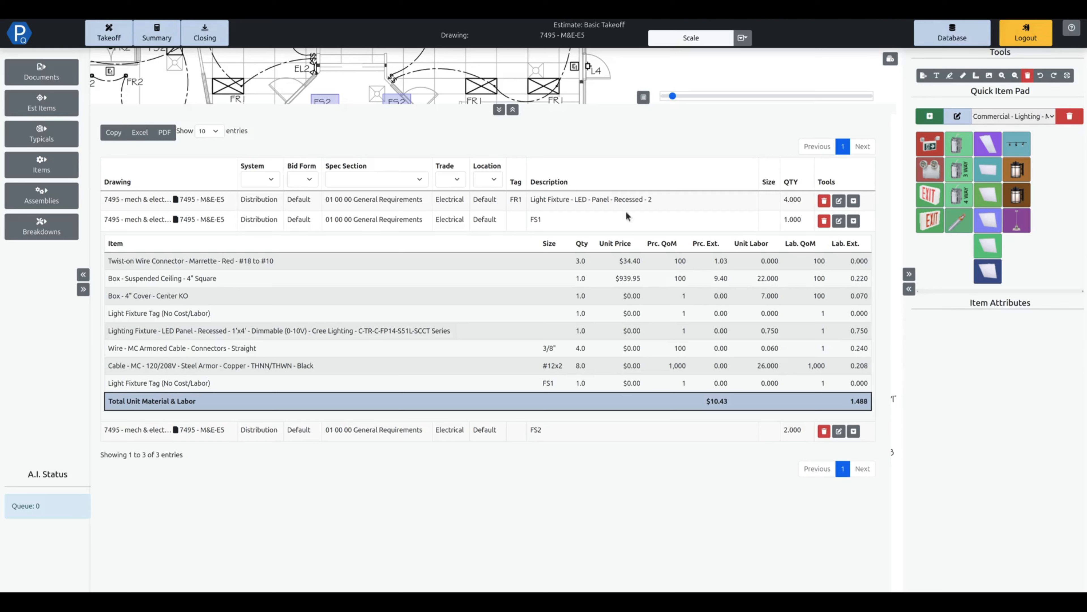
click(854, 220)
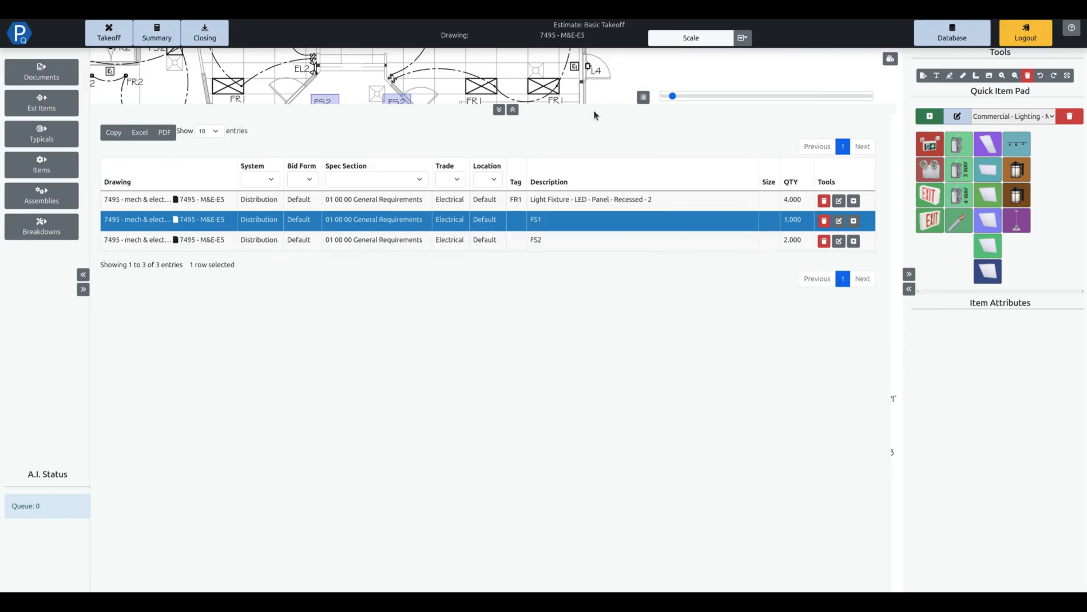
click(499, 110)
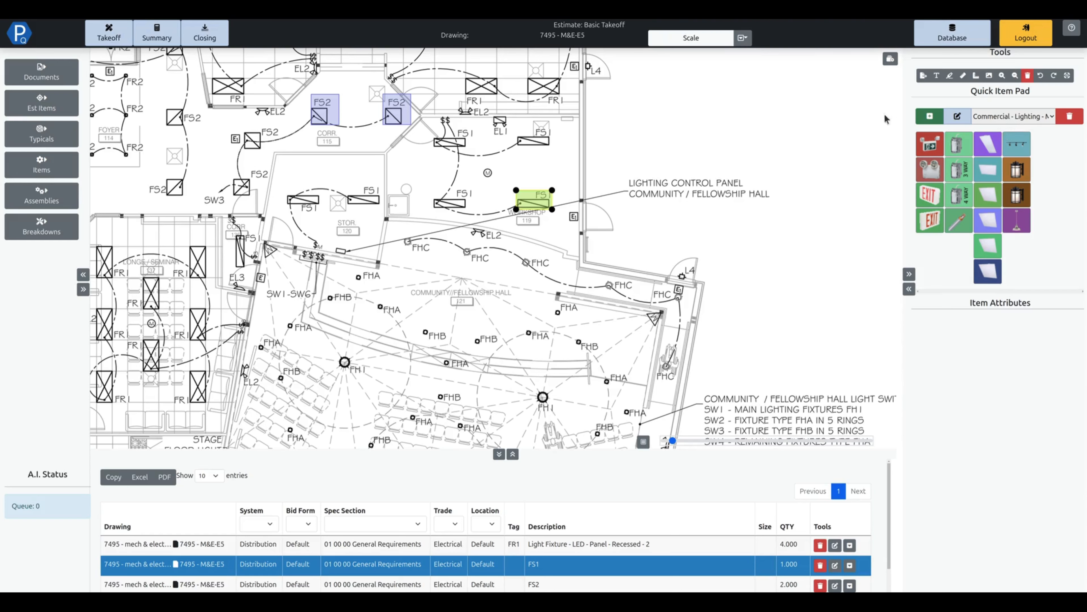
Show the estimate's lighting typicals.
click(69, 138)
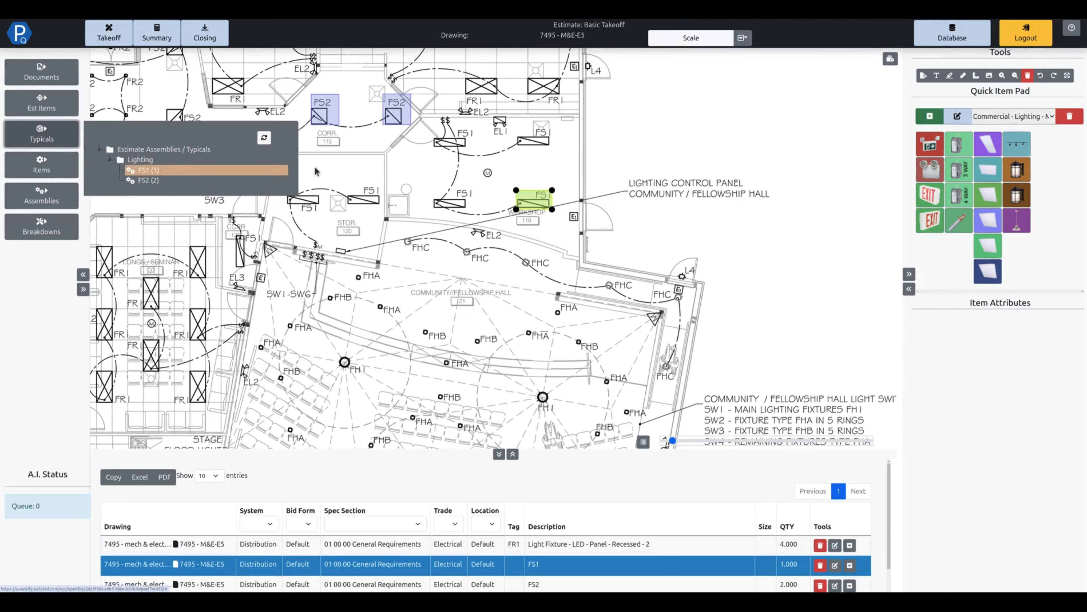